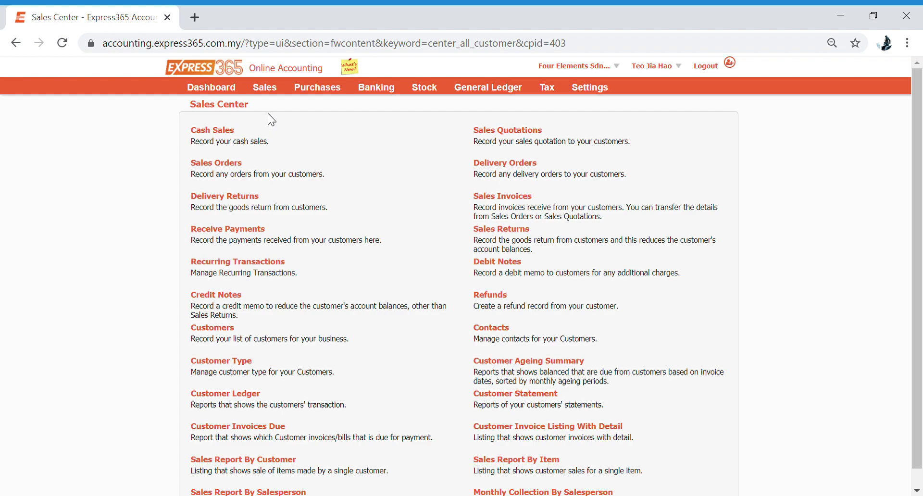
- Look through the sales functions and reports offered in the Sales Center
mouse_move(267, 93)
left_click(265, 91)
scroll(324, 203, "down", 1)
scroll(324, 210, "up", 1)
scroll(250, 183, "down", 1)
scroll(265, 217, "down", 1)
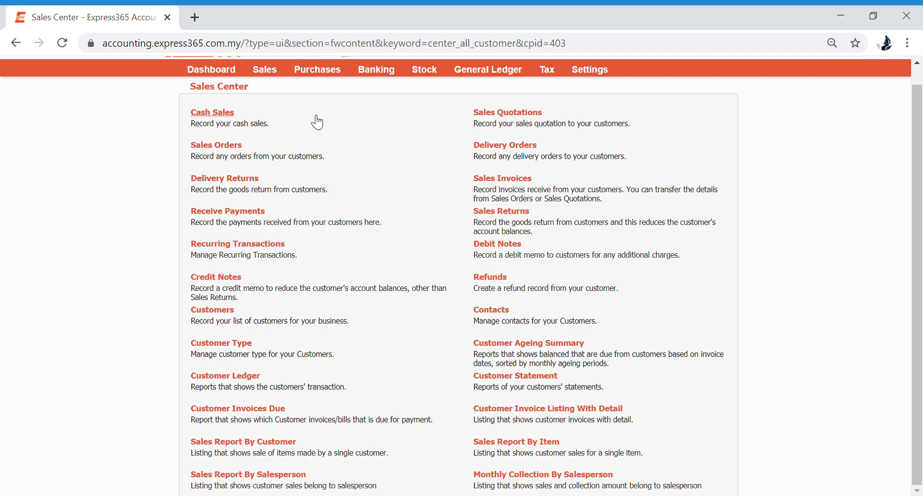
- Start a new sales quotation from the list of sales quotations
mouse_move(274, 77)
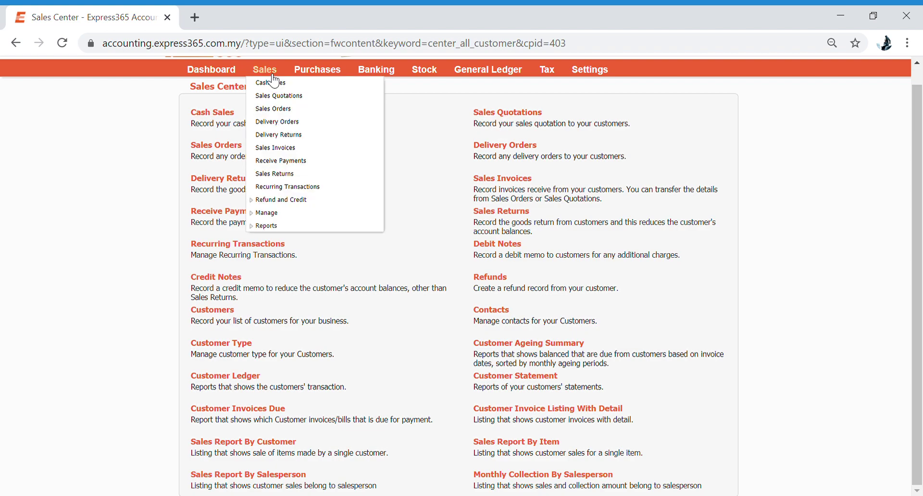
left_click(529, 121)
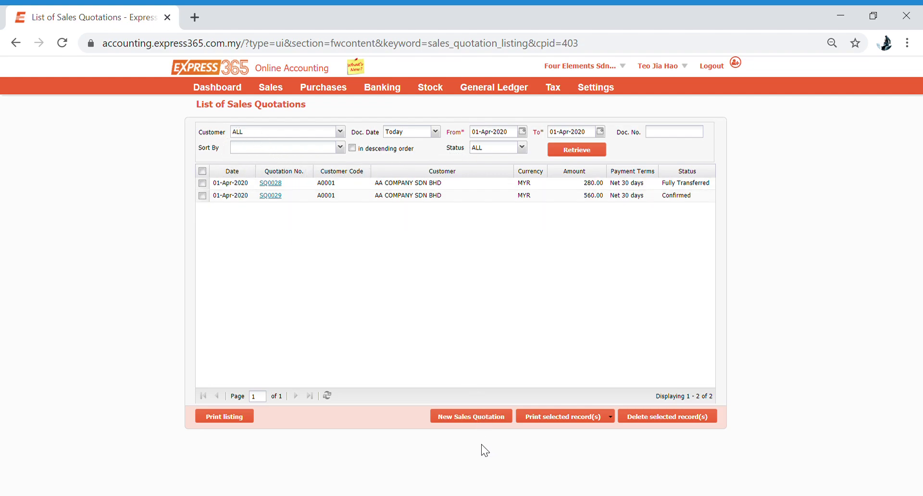
left_click(469, 418)
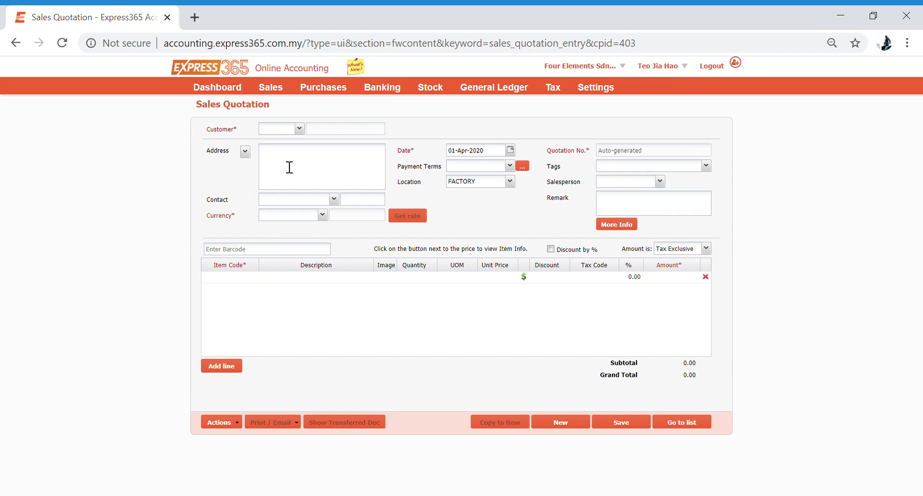
left_click(300, 129)
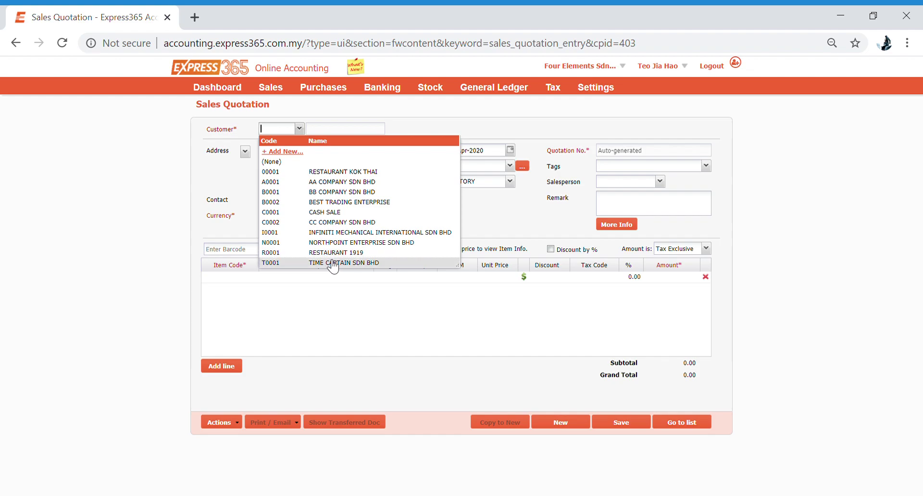
left_click(302, 152)
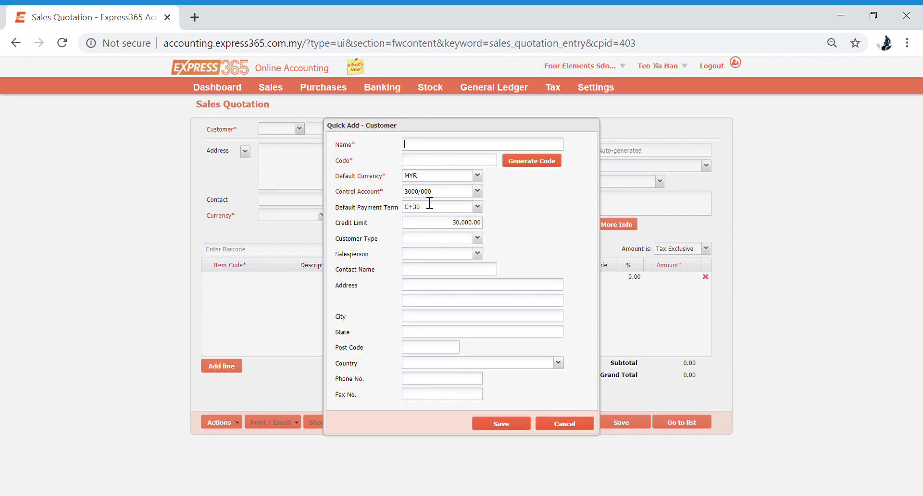
left_click(547, 424)
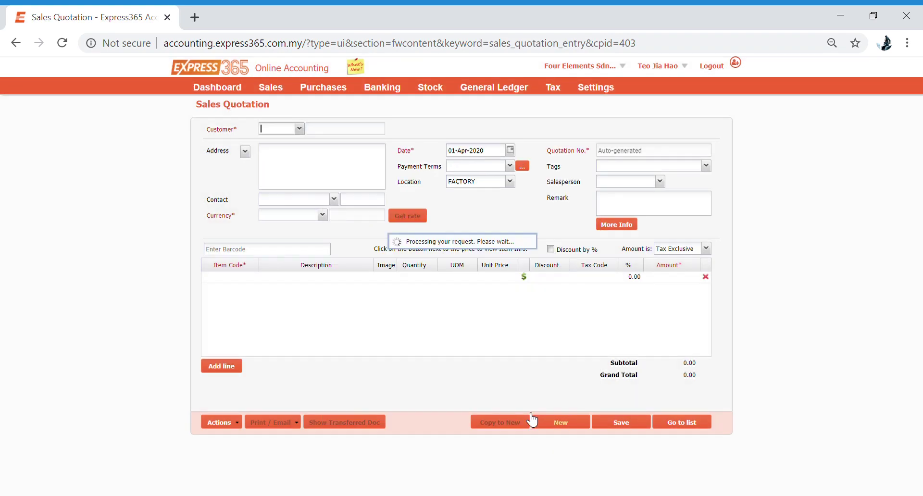
- Select customer AA COMPANY SDN BHD for the quotation and tag it with B (PROJECT B)
left_click(299, 128)
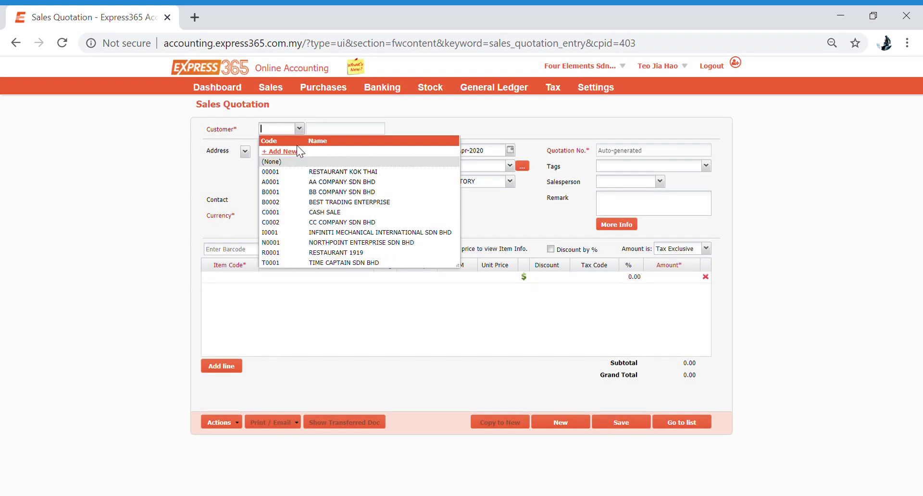
left_click(310, 183)
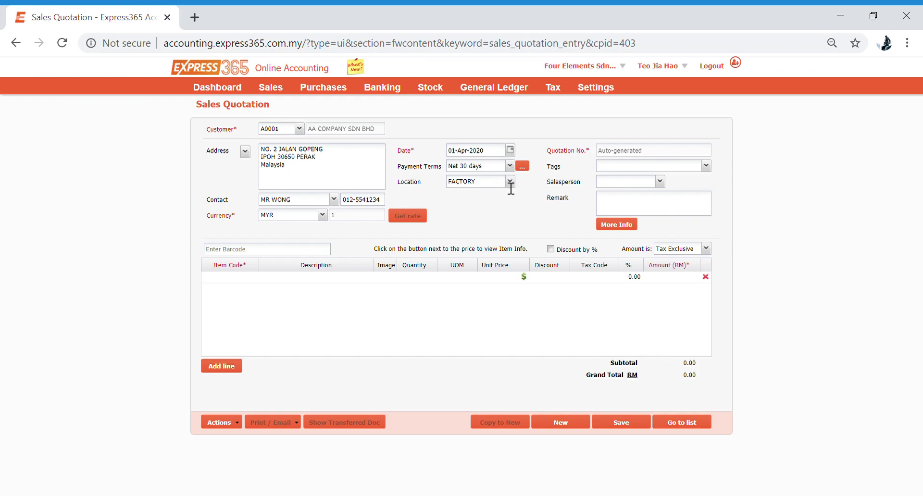
left_click(706, 166)
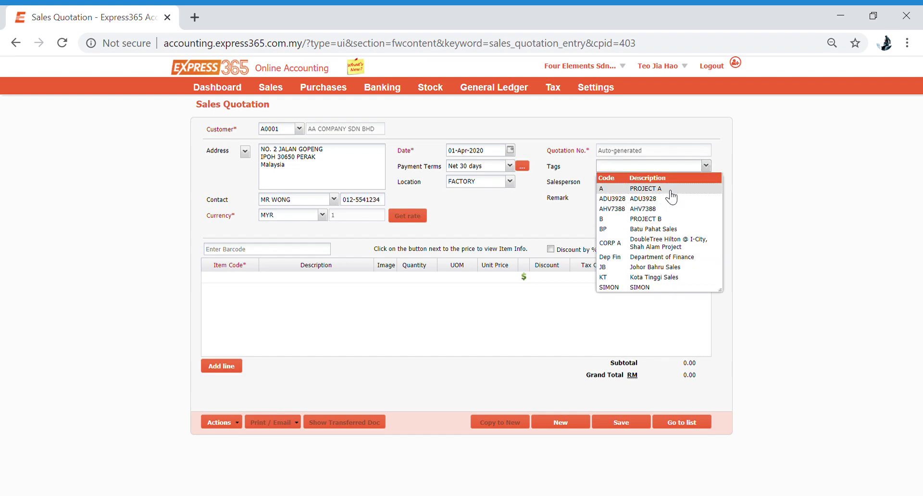
left_click(673, 220)
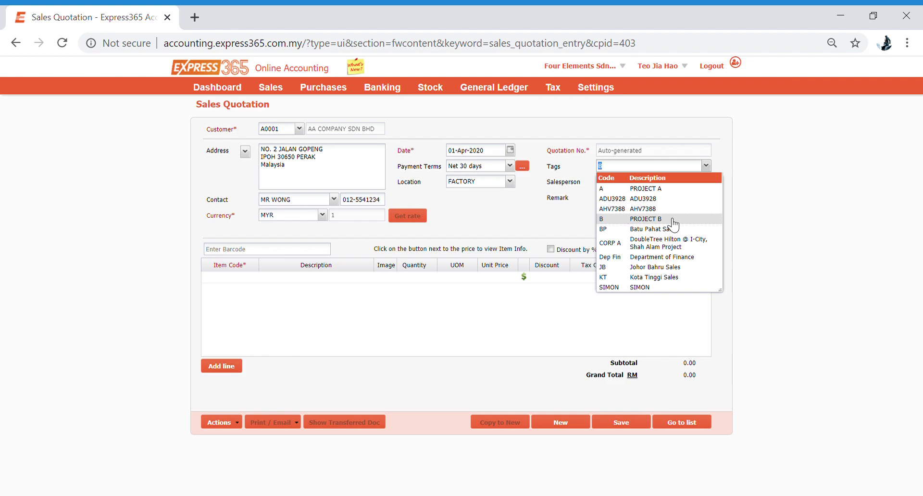
left_click(751, 191)
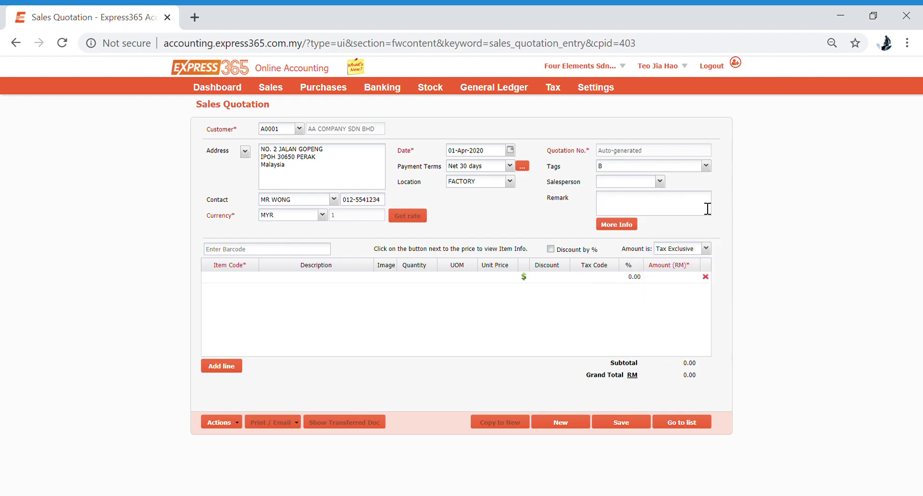
- Assign a salesperson to the quotation and leave its remark empty
left_click(666, 190)
left_click(655, 215)
left_click(659, 215)
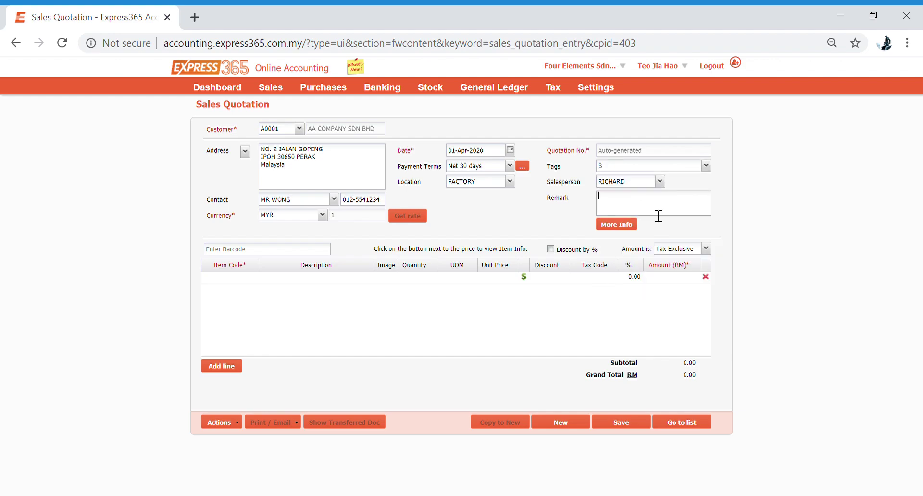
- Add item AD200 (Adidas Shoes) to the first quotation line and save the quotation
left_click(250, 278)
left_click(254, 277)
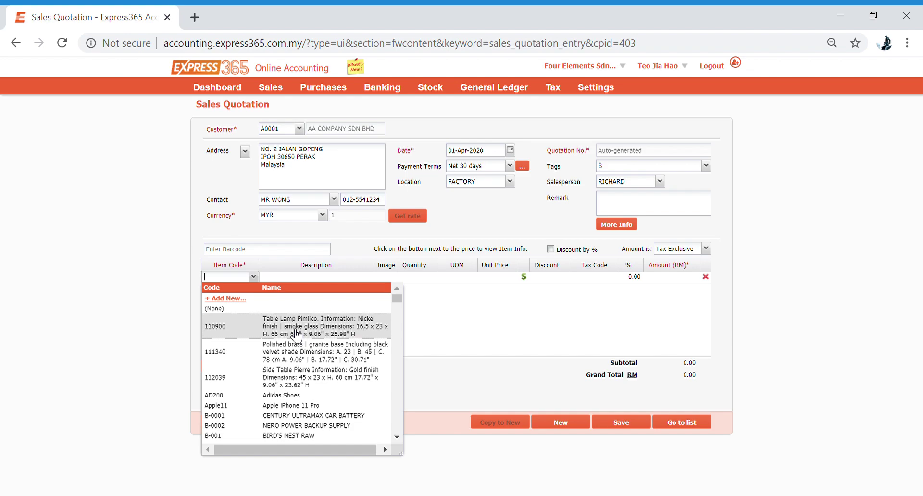
left_click(288, 395)
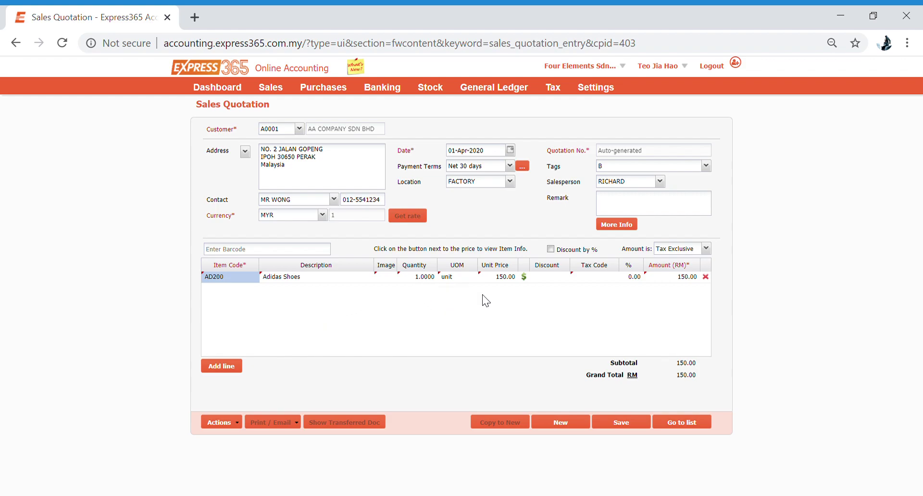
left_click(637, 428)
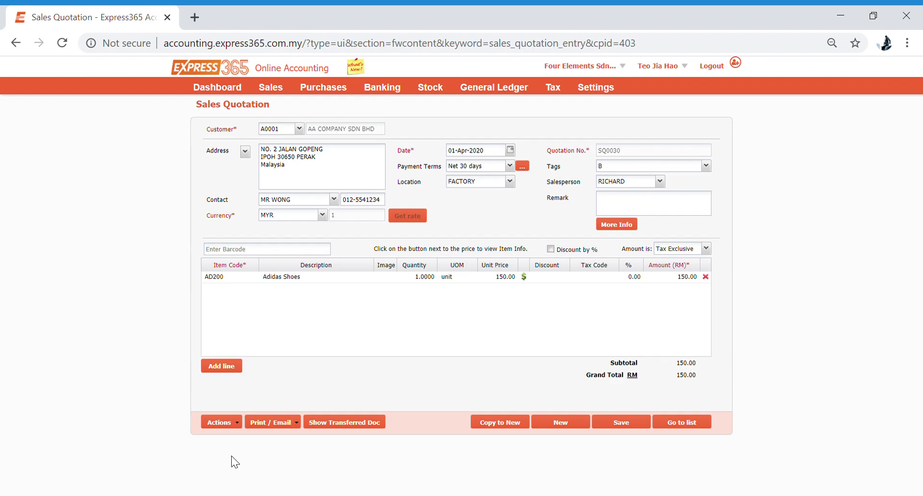
- Print the saved sales quotation to a PDF file
left_click(231, 426)
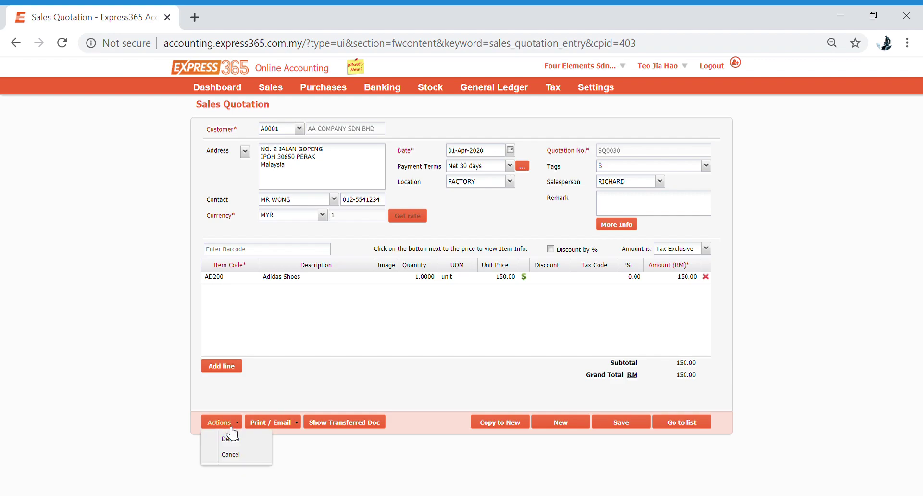
left_click(277, 425)
left_click(275, 424)
left_click(275, 425)
left_click(272, 437)
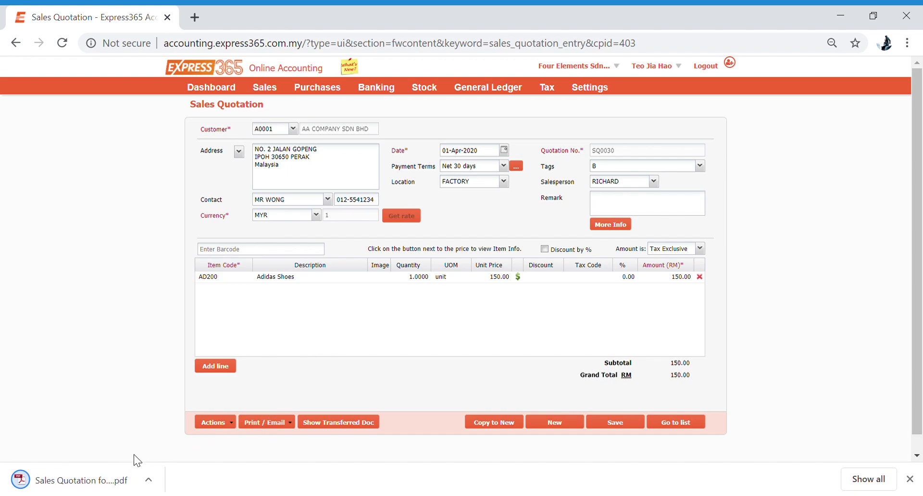
- Open the downloaded quotation PDF and check its header, item line, totals and signature area
left_click(123, 482)
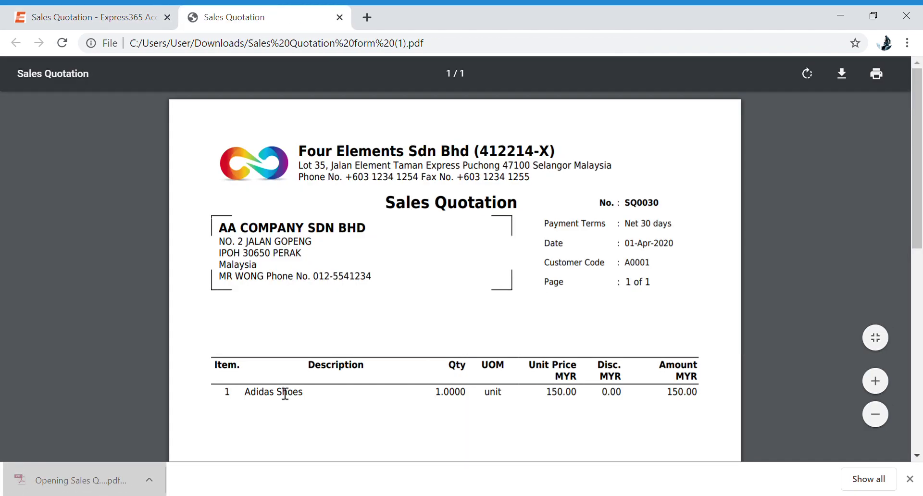
scroll(283, 392, "down", 8)
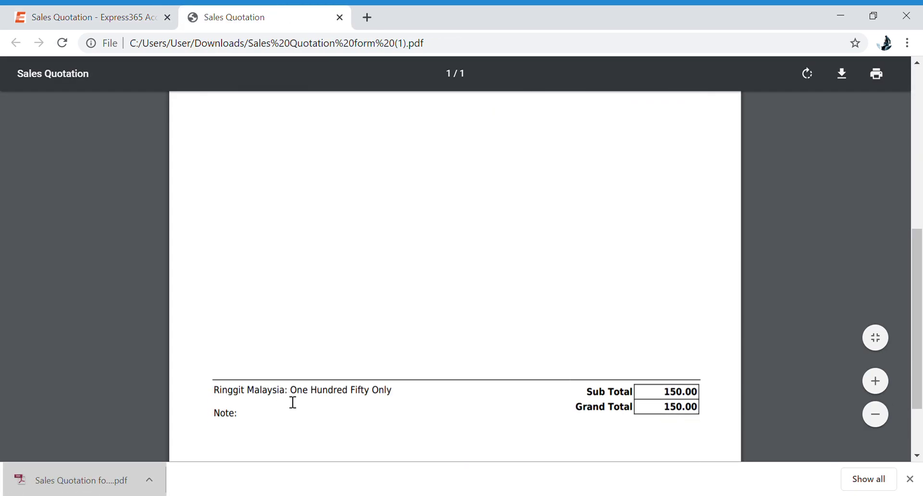
scroll(303, 401, "up", 10)
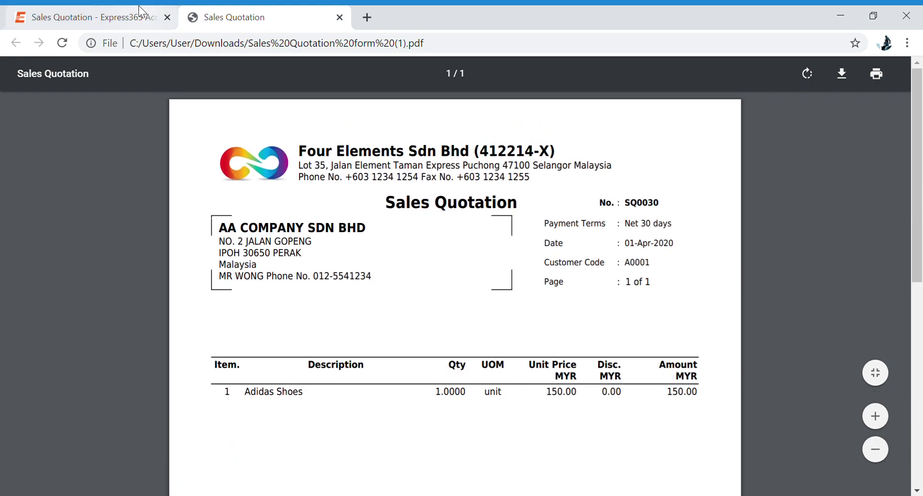
scroll(175, 237, "down", 10)
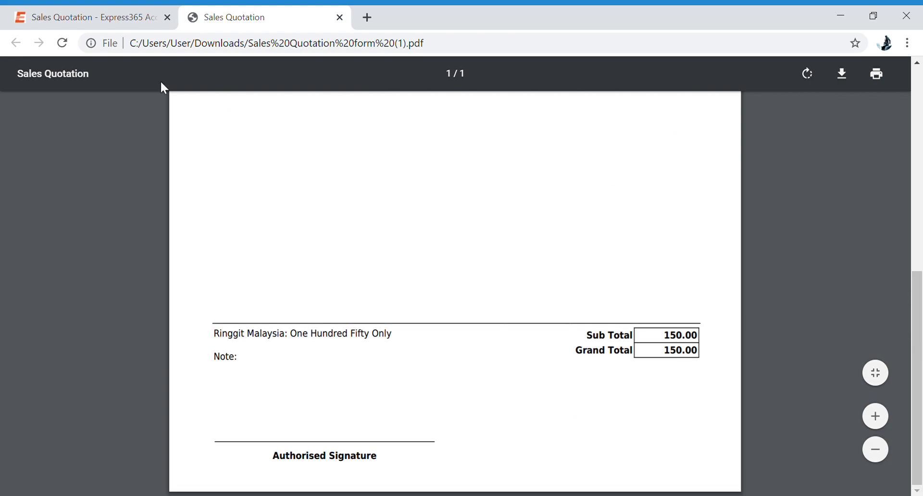
- Return to the quotation, review the recipient and message in its email form, and close the form without sending
left_click(84, 17)
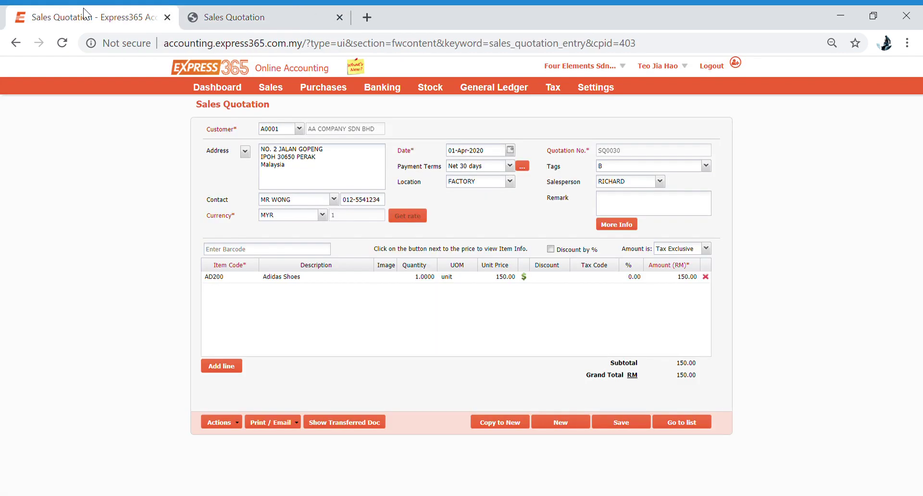
left_click(295, 422)
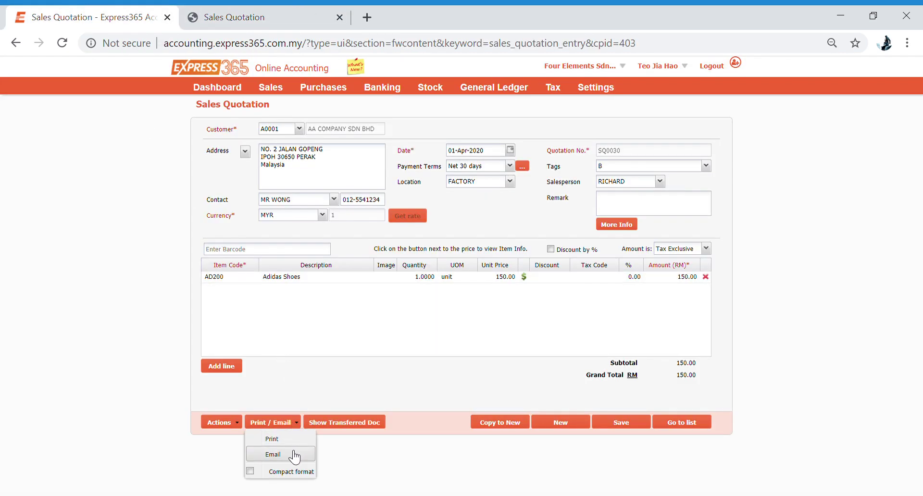
left_click(294, 454)
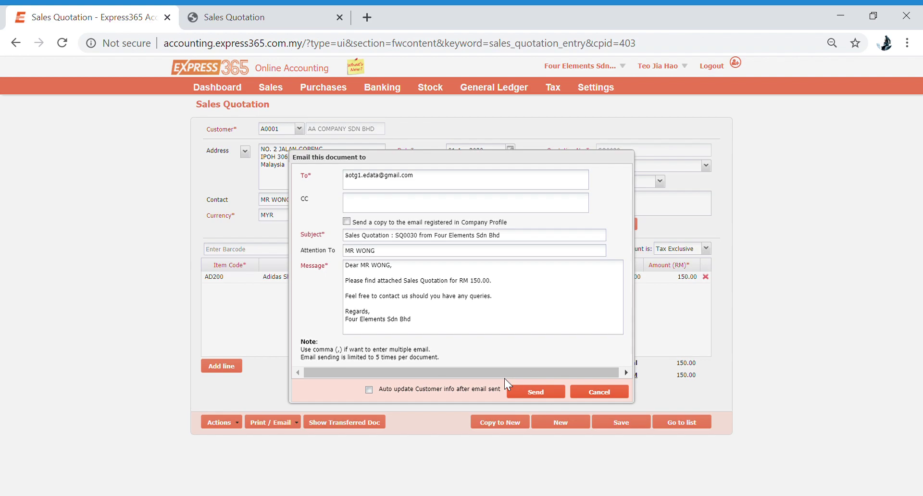
left_click(430, 190)
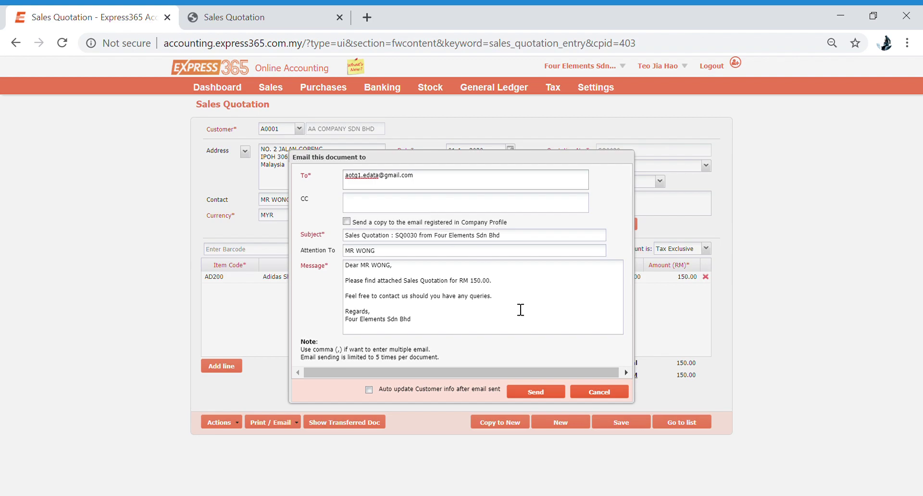
left_click(475, 314)
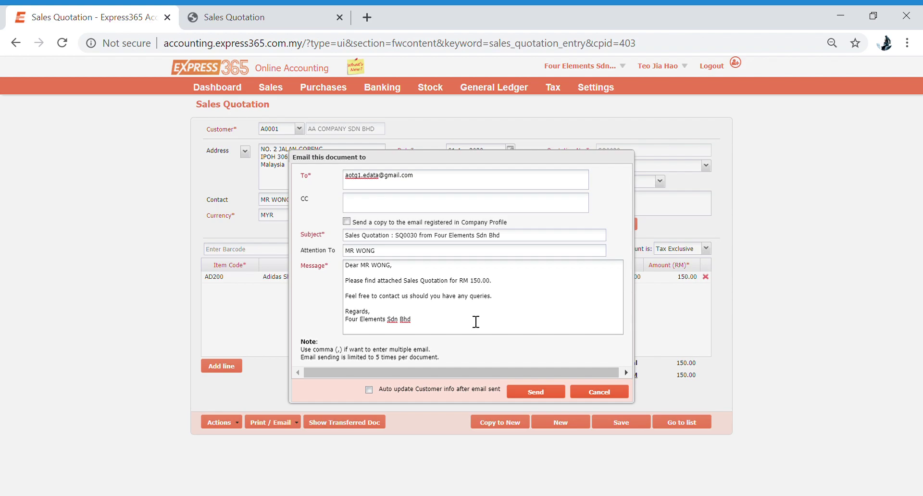
left_click(589, 396)
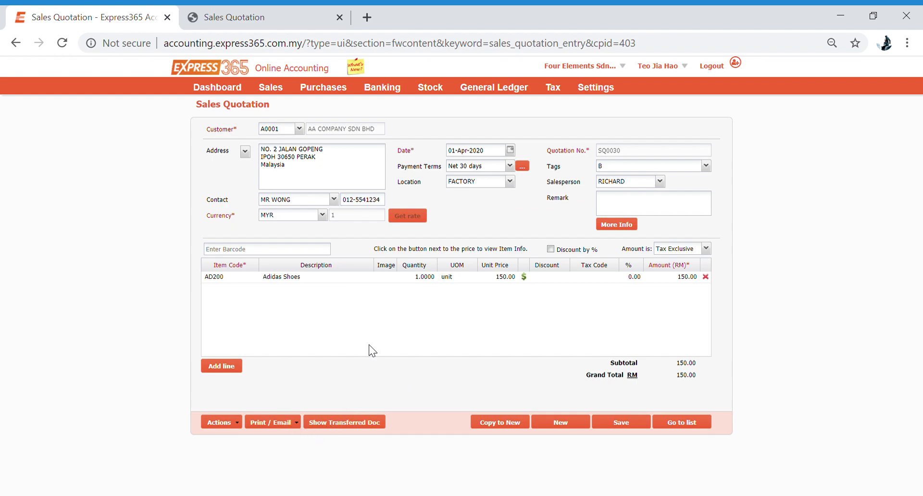
- Go back to the list of sales quotations and retrieve all quotations dated from 01-Jan-2020 onward
left_click(686, 424)
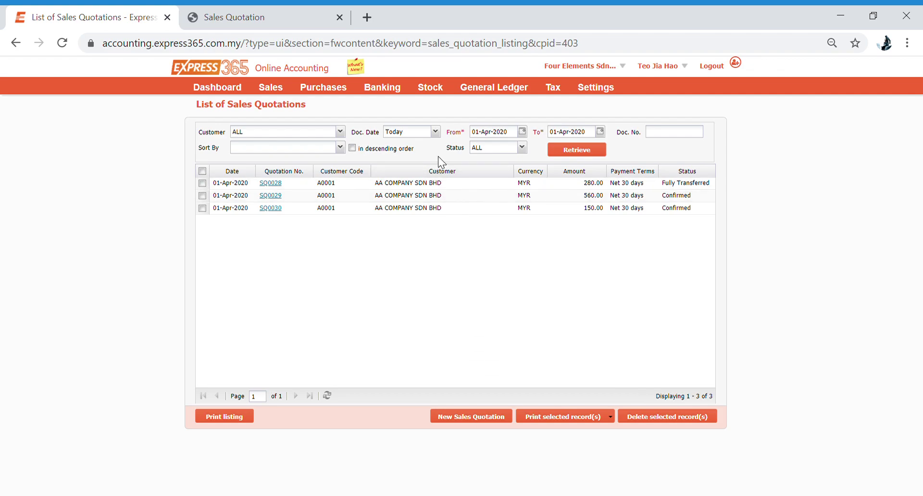
left_click(436, 132)
left_click(435, 144)
left_click(522, 131)
left_click(479, 147)
left_click(479, 147)
left_click(479, 147)
left_click(521, 171)
left_click(572, 153)
- Start a new sales order from the list of sales orders and select AA COMPANY SDN BHD as its customer
mouse_move(273, 94)
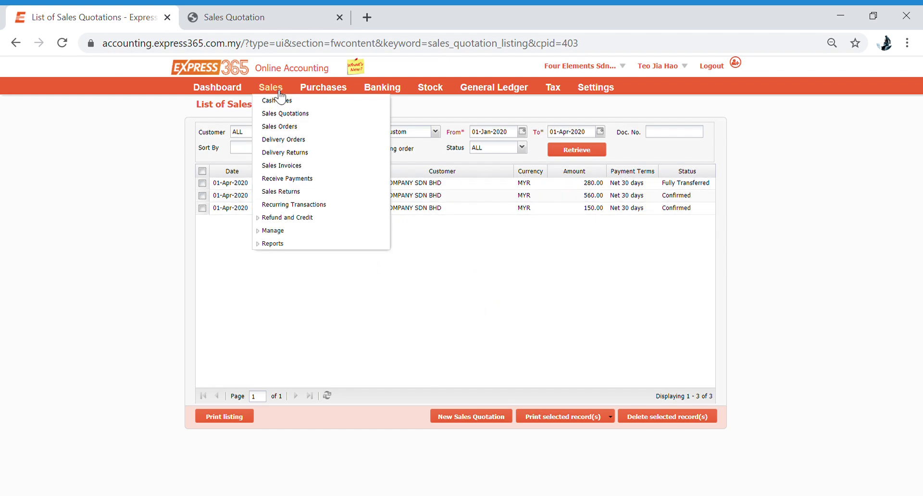
left_click(297, 127)
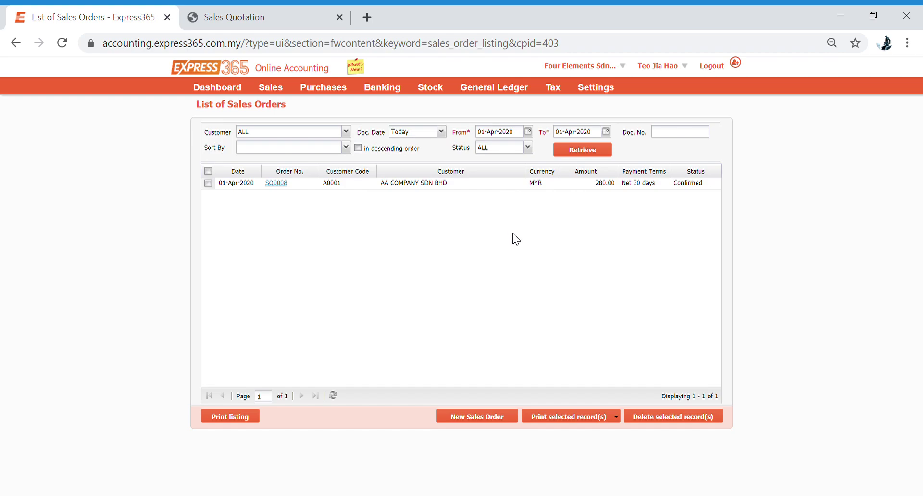
left_click(271, 87)
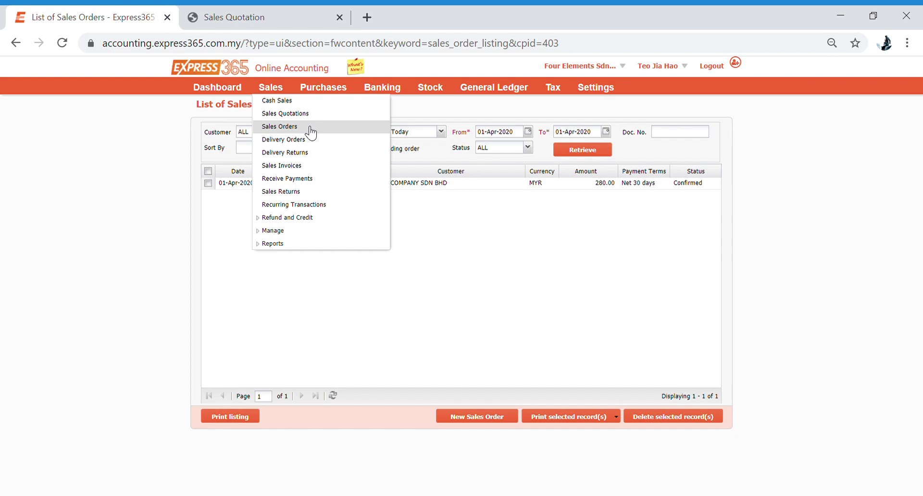
left_click(493, 416)
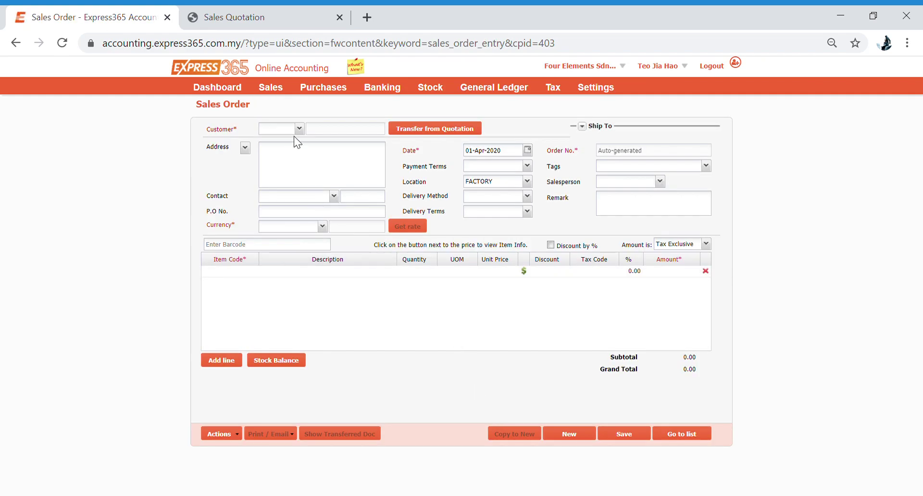
left_click(299, 132)
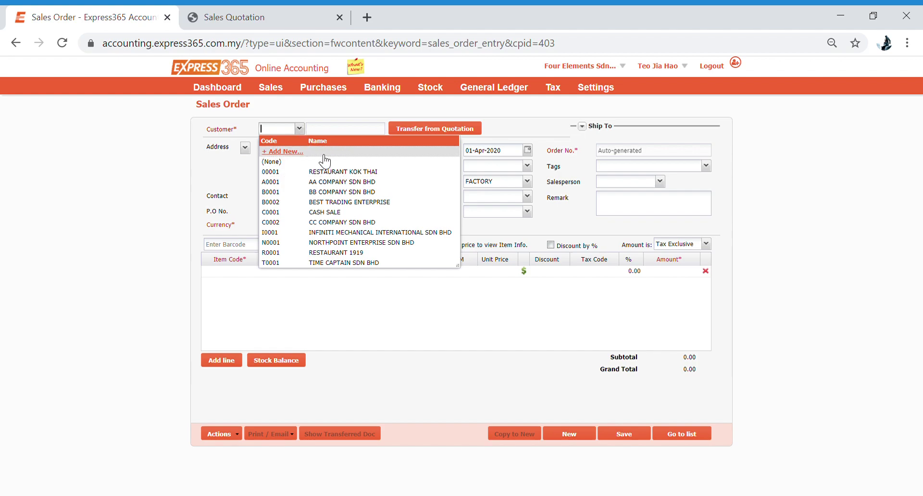
left_click(340, 182)
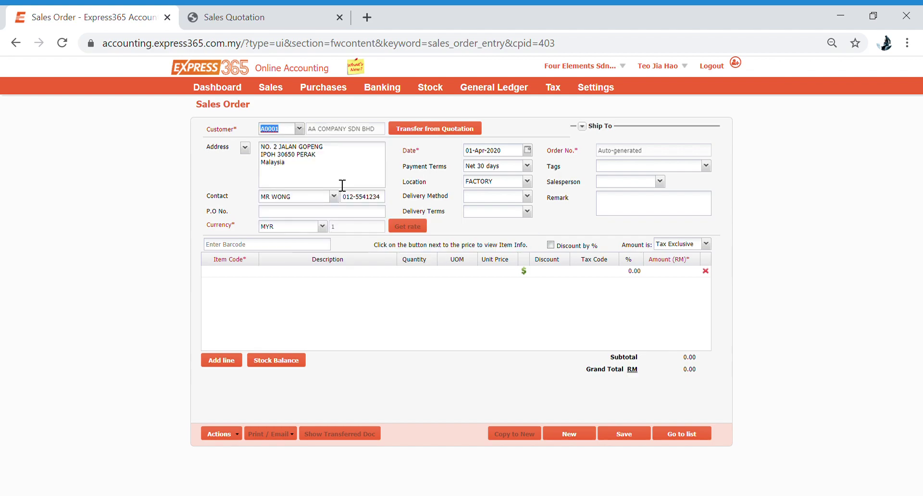
- Transfer quotation SQ0030 into the new sales order
left_click(407, 129)
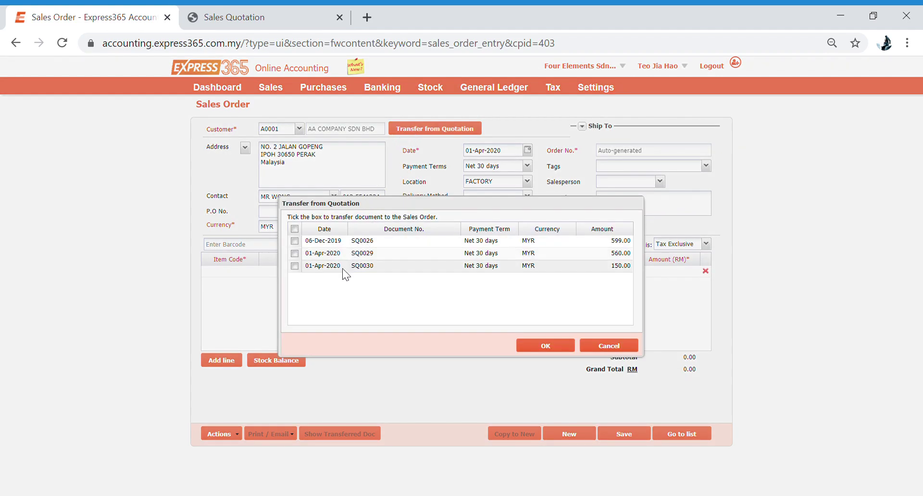
left_click(309, 266)
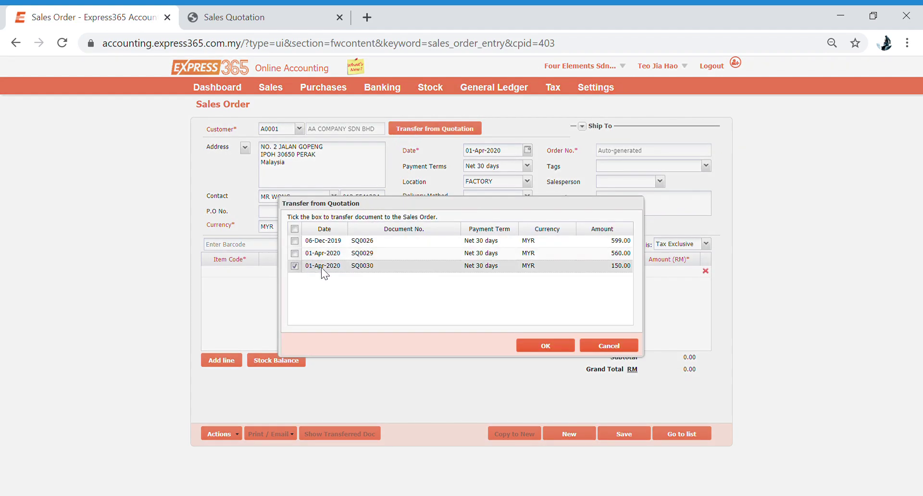
left_click(546, 346)
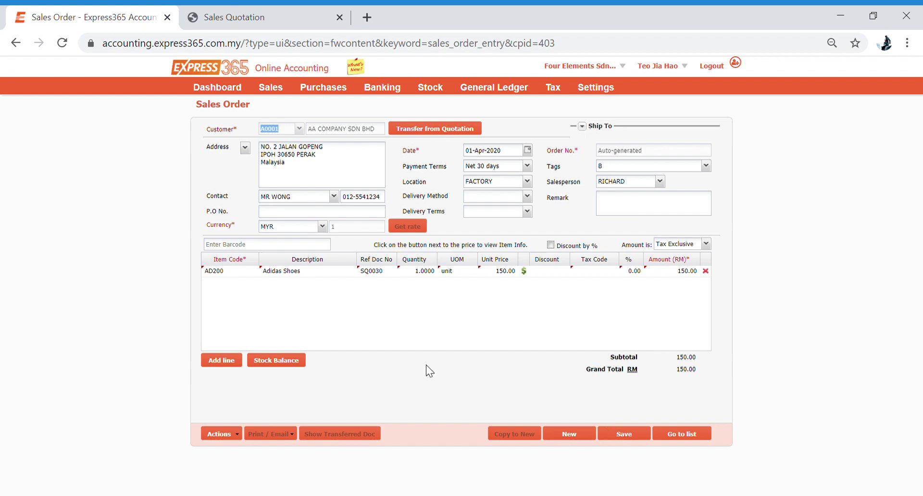
- Set the unit price of the Adidas Shoes line to 160 and save the sales order
left_click(493, 275)
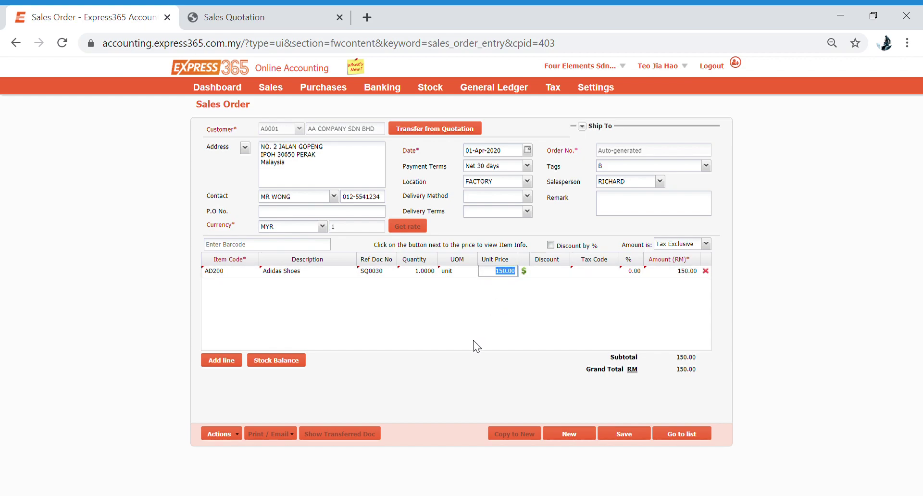
type("160")
key("Return")
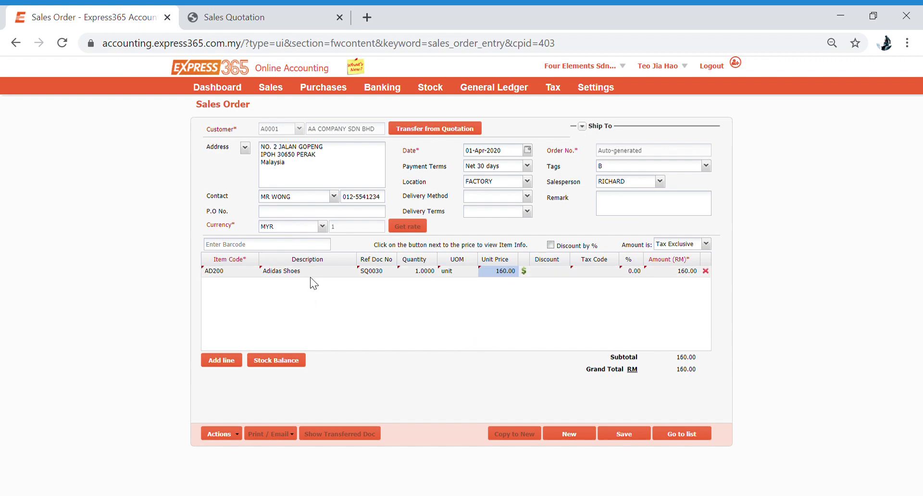
left_click(621, 436)
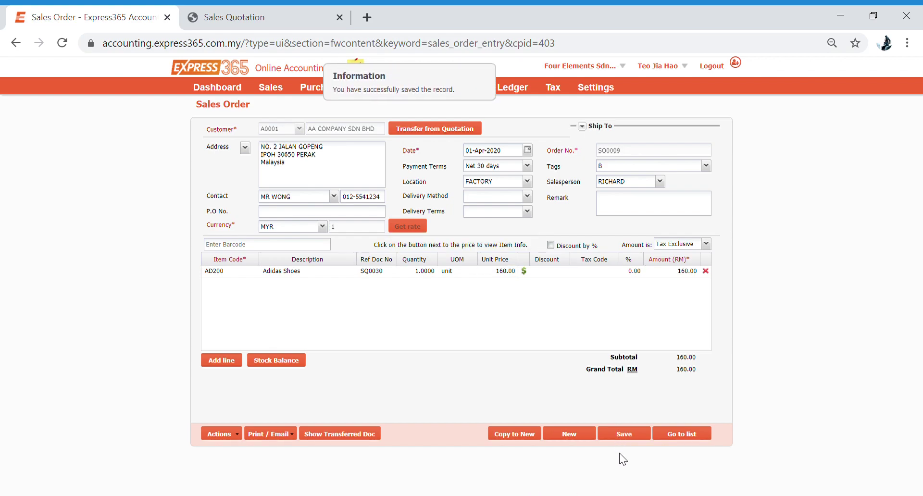
- Print the saved sales order to PDF, open the file and check its header, item line and totals
left_click(221, 434)
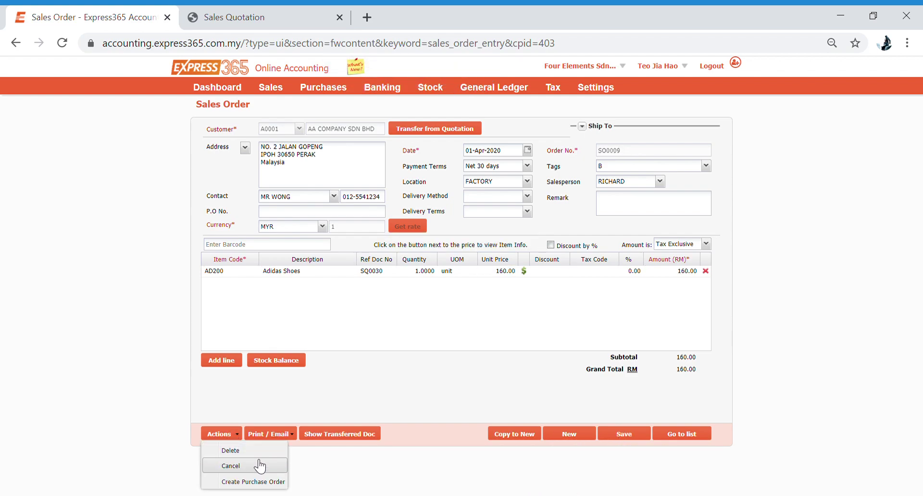
left_click(268, 435)
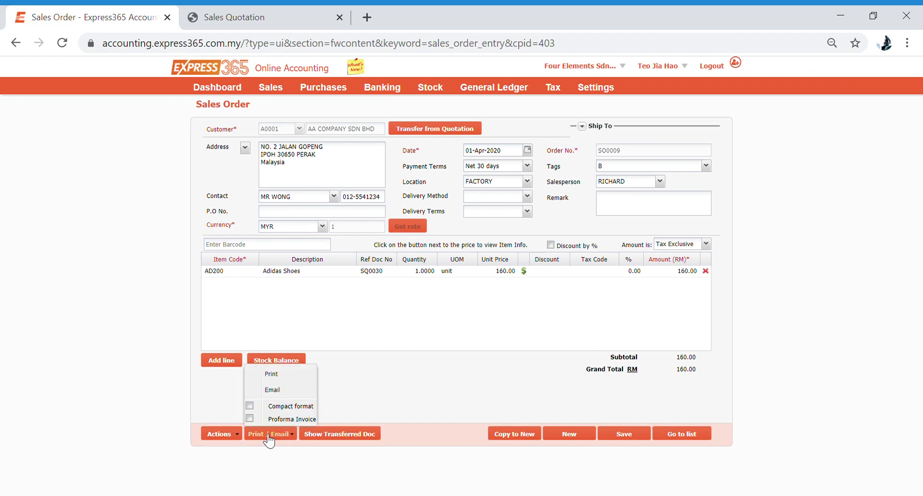
left_click(291, 377)
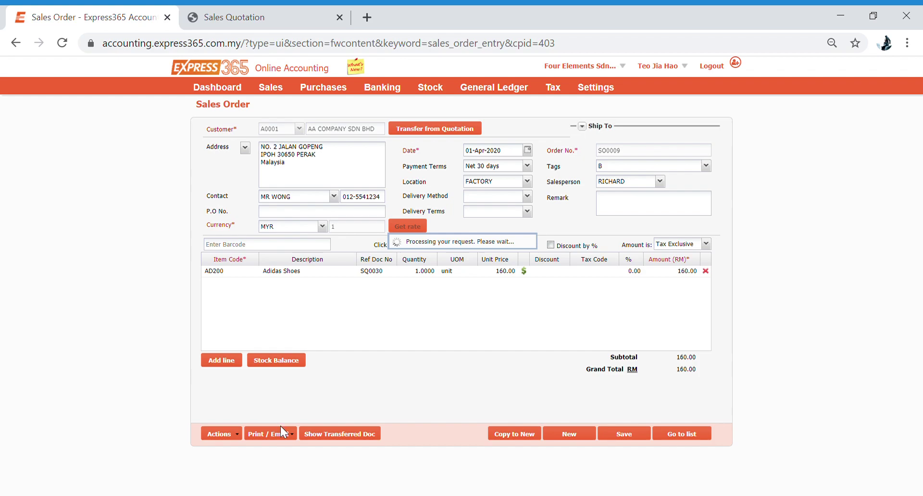
left_click(107, 479)
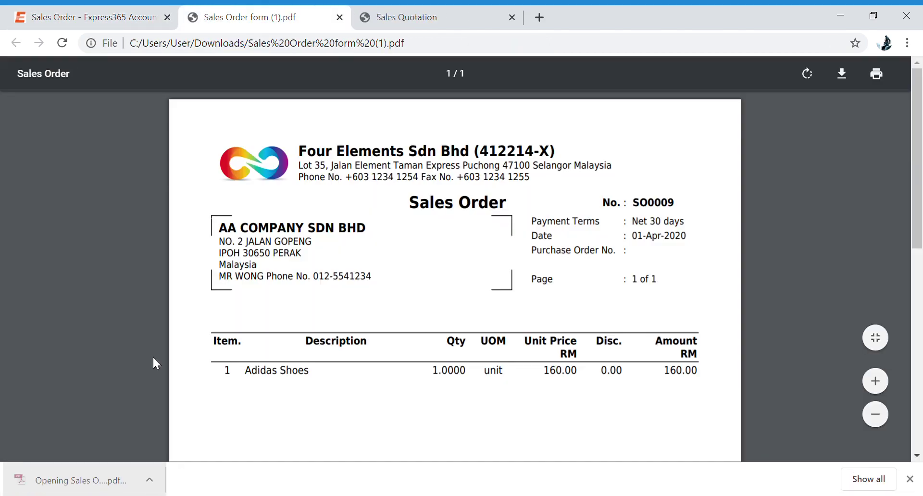
scroll(288, 384, "down", 9)
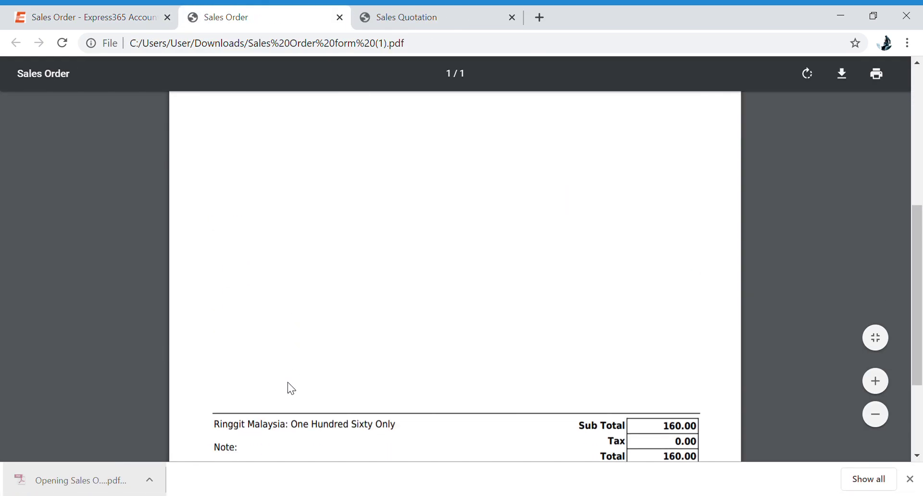
scroll(290, 389, "up", 8)
scroll(291, 393, "up", 2)
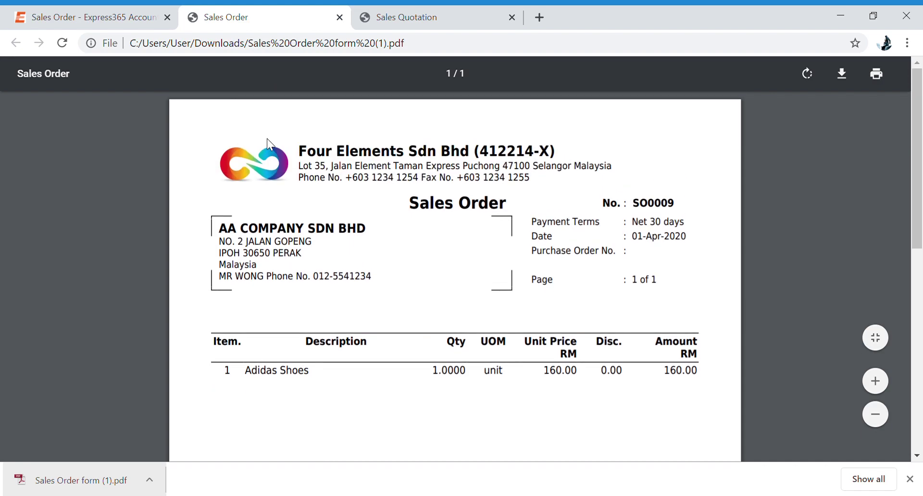
- Close the sales order and quotation PDFs and check the sales order for transferred documents
left_click(338, 23)
left_click(338, 17)
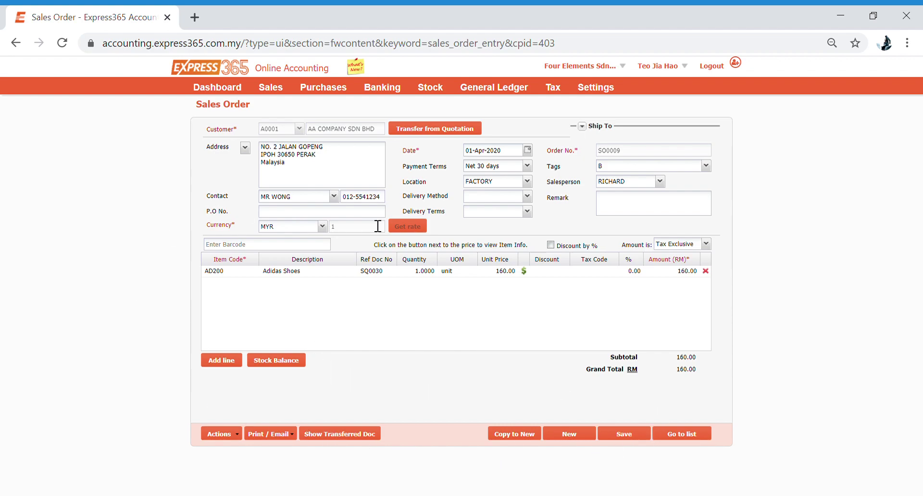
left_click(333, 438)
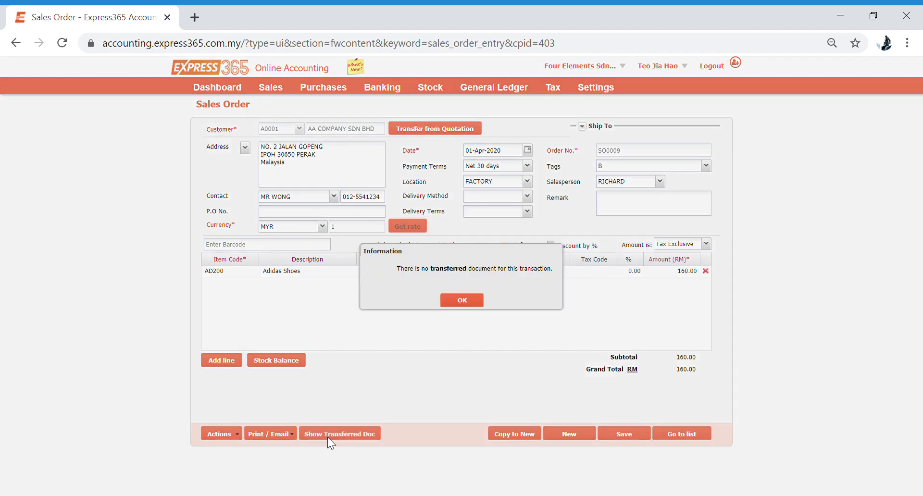
left_click(467, 301)
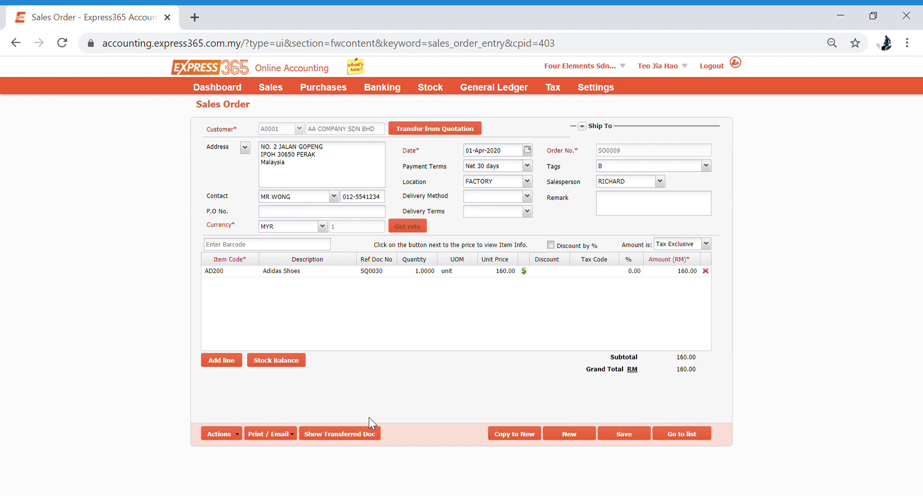
- Copy the sales order to a new one and set the Adidas Shoes quantity to 2
left_click(513, 439)
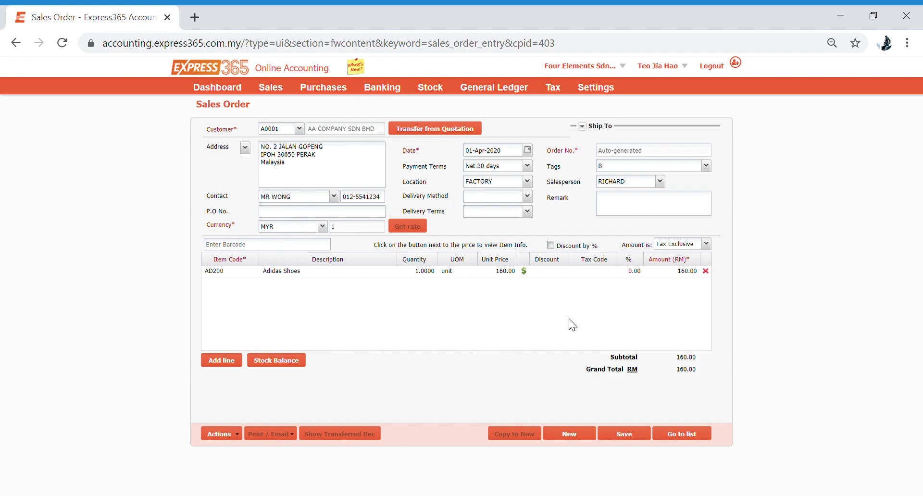
left_click(412, 272)
type("2")
key("Return")
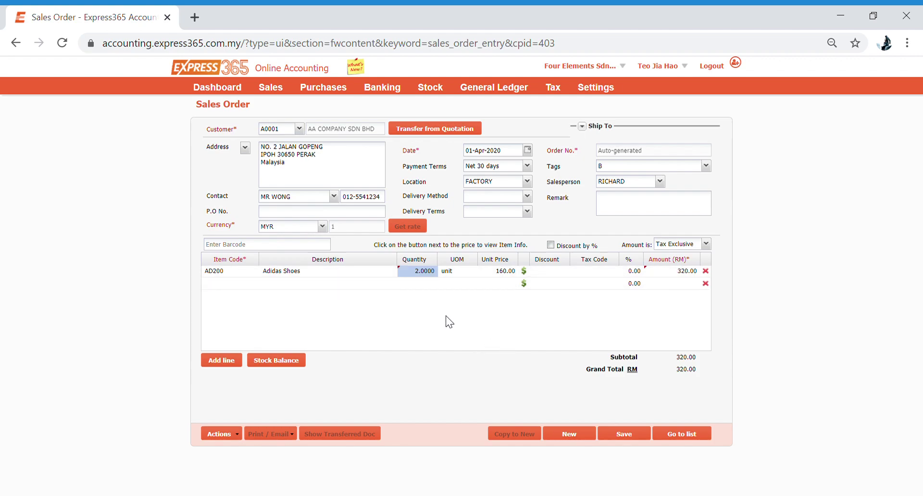
- Set the Adidas Shoes unit price to 140, remove the empty item line and save the copied sales order
left_click(509, 272)
type("140")
key("Return")
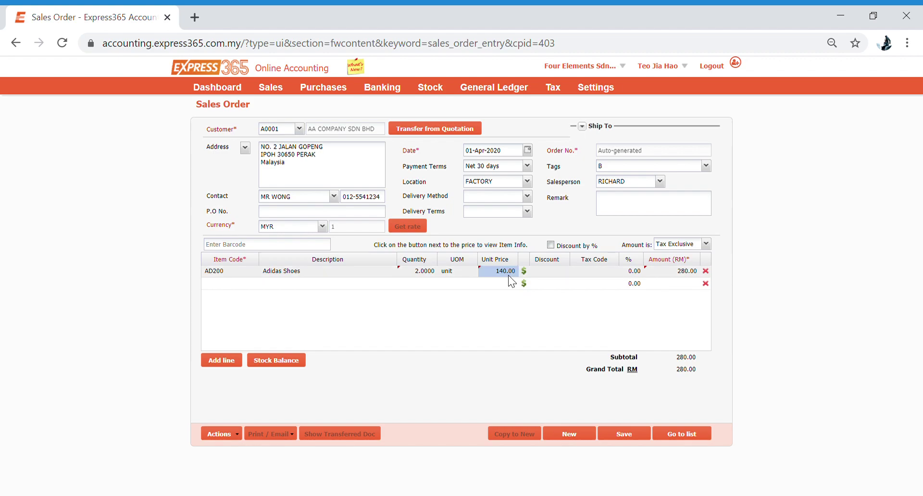
left_click(705, 283)
left_click(639, 437)
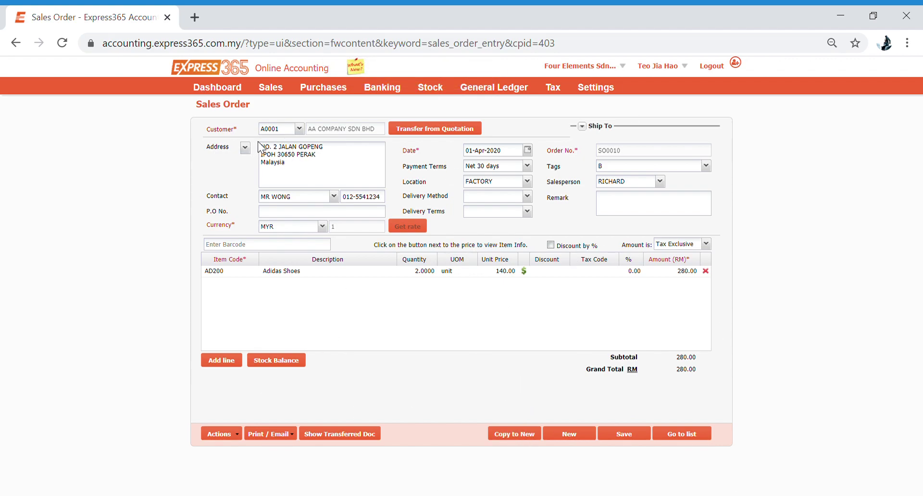
- Go to the list of sales invoices and set the start of its date range to 01-Jan-2019
mouse_move(277, 102)
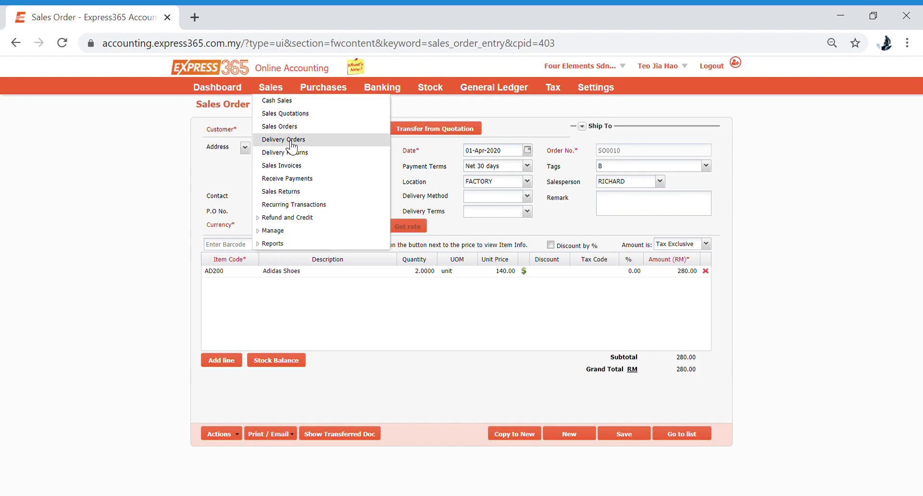
left_click(302, 172)
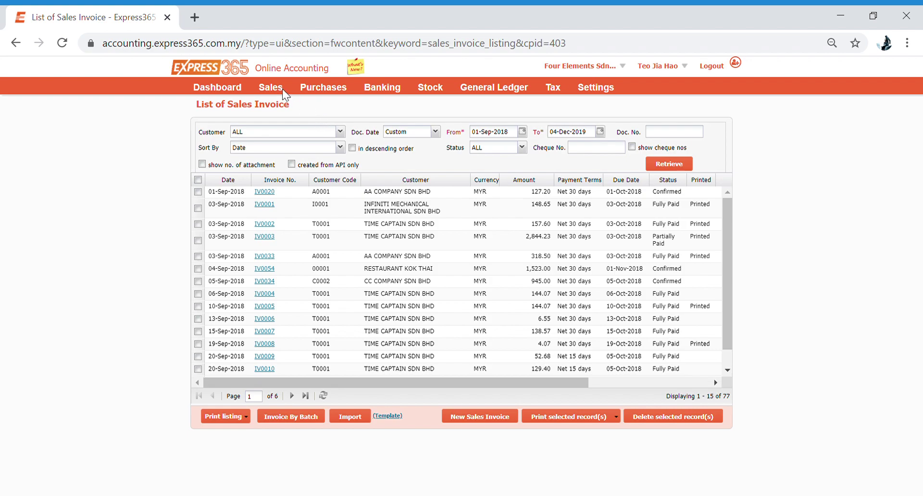
mouse_move(271, 89)
left_click(523, 131)
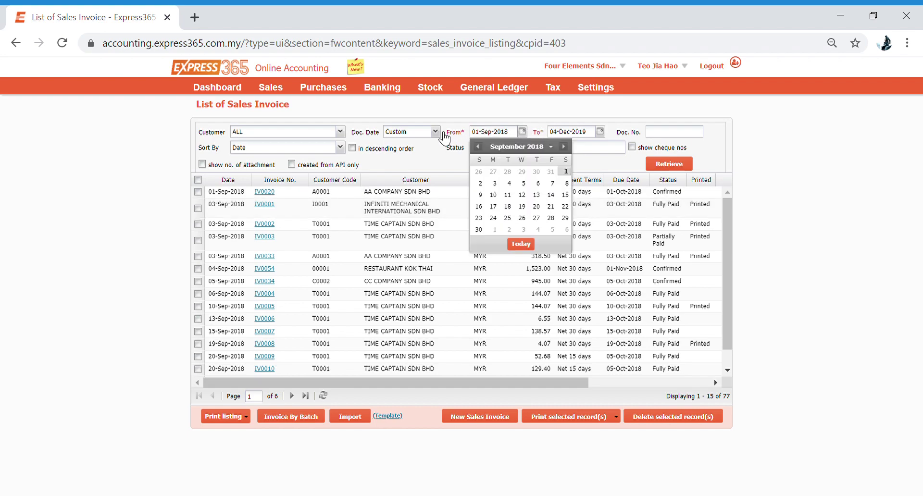
left_click(564, 147)
left_click(564, 147)
left_click(564, 146)
left_click(564, 147)
left_click(508, 171)
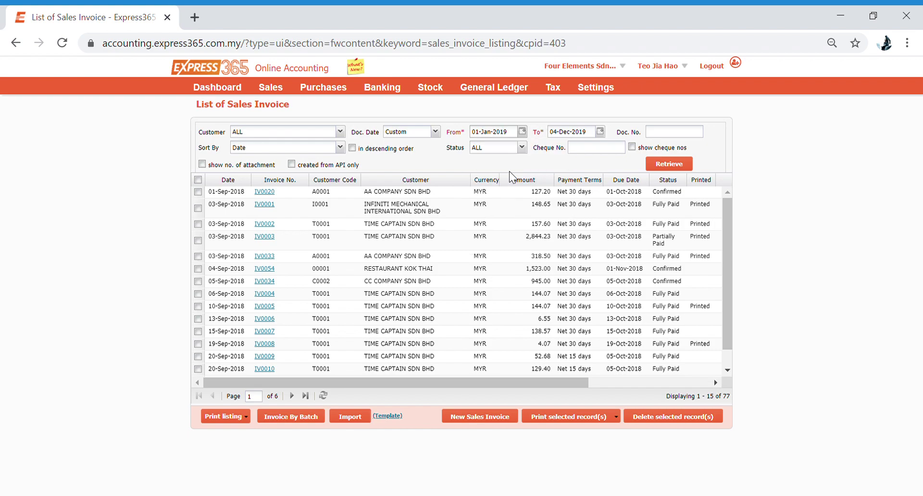
- Set the end of the invoice date range to 01-Apr-2020, retrieve the sales invoices and look through them
left_click(600, 132)
left_click(599, 240)
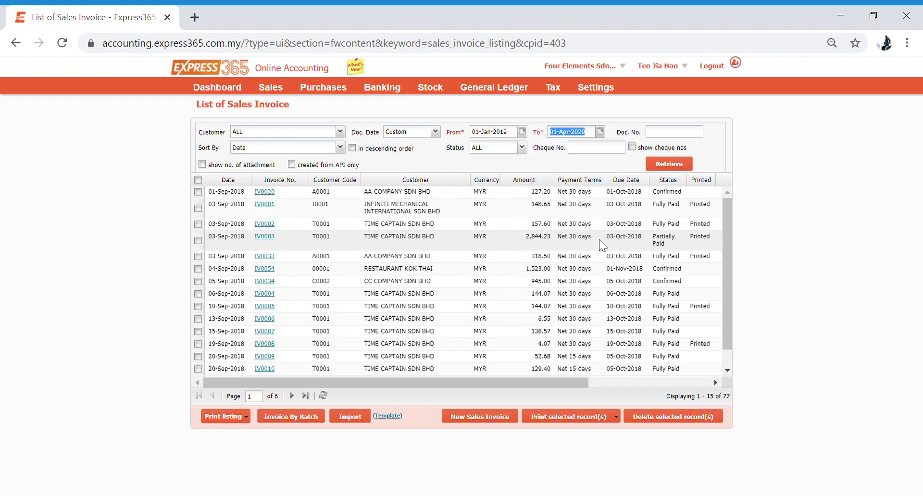
left_click(523, 119)
left_click(654, 166)
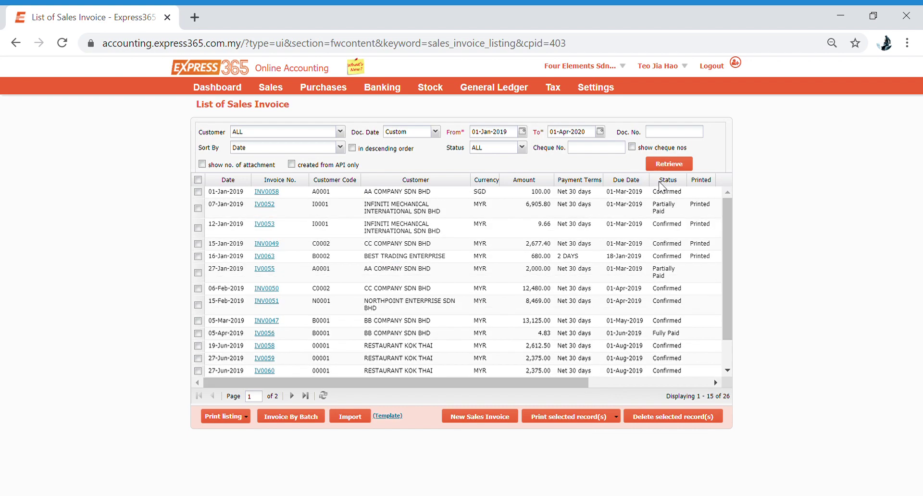
scroll(495, 312, "down", 2)
scroll(499, 318, "up", 2)
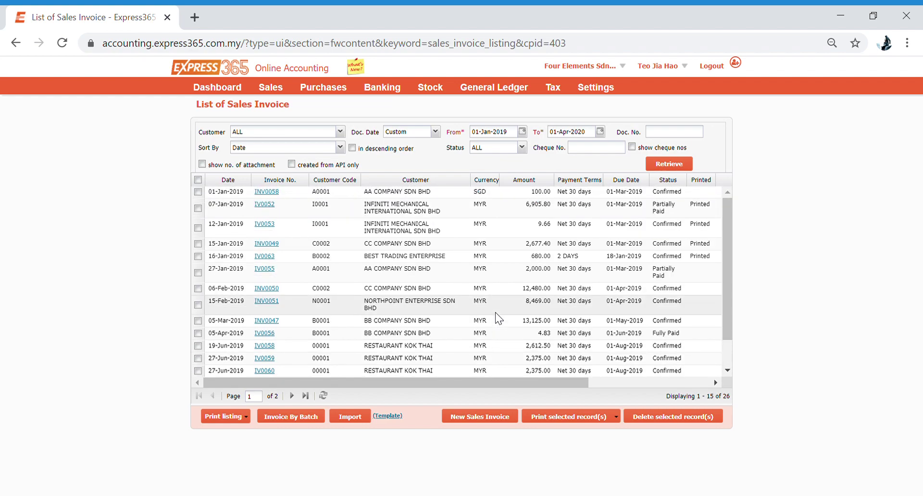
- Start a new sales invoice and select AA COMPANY SDN BHD as its customer
left_click(472, 426)
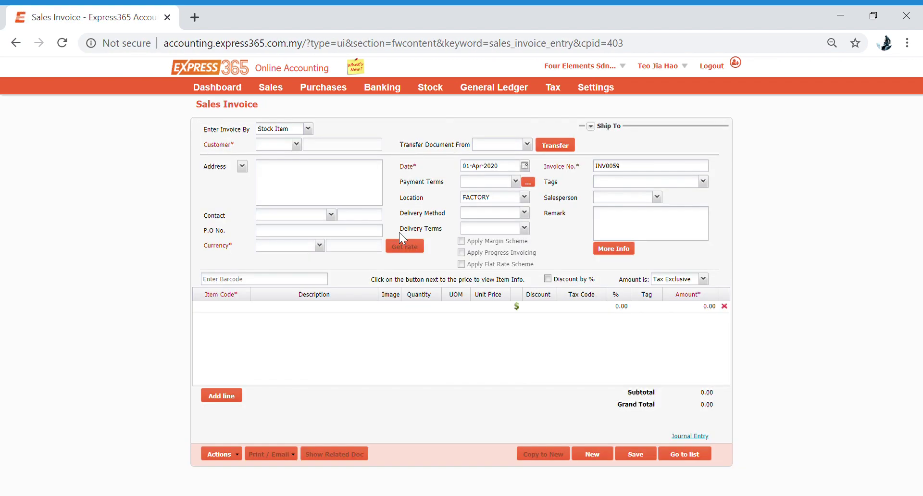
left_click(297, 145)
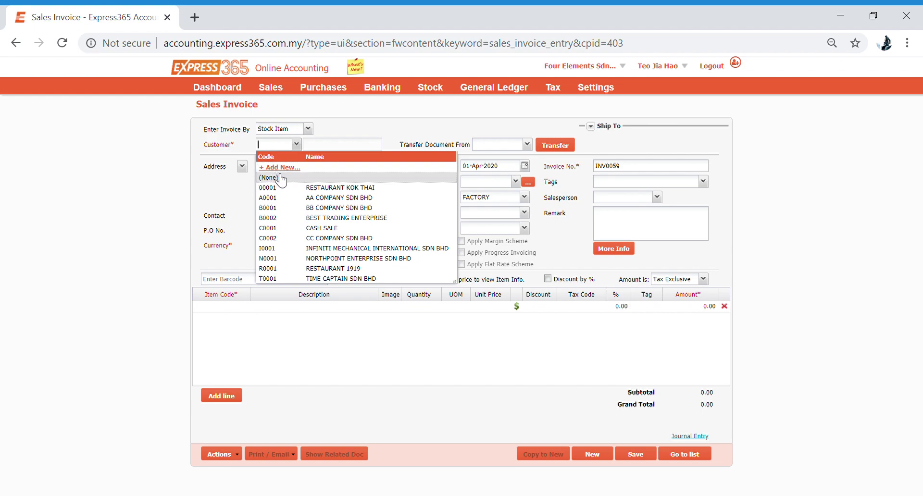
left_click(366, 203)
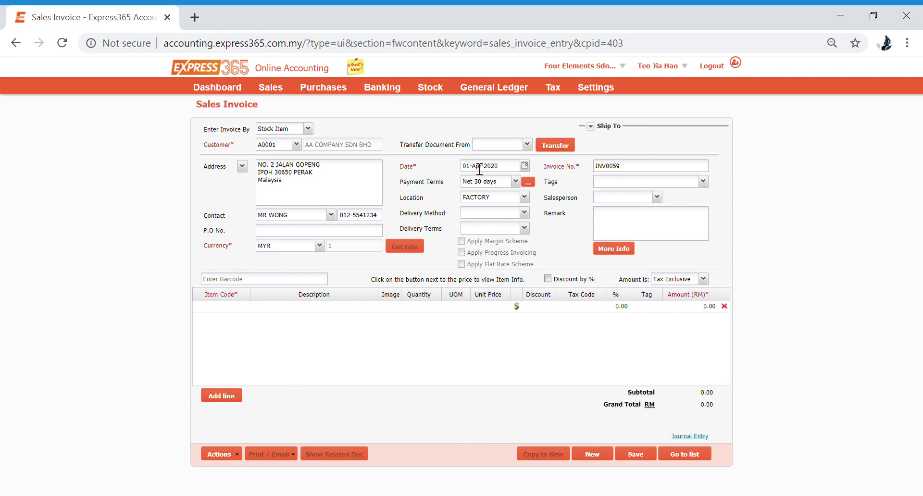
- Examine which document types can be transferred into the sales invoice
left_click(534, 145)
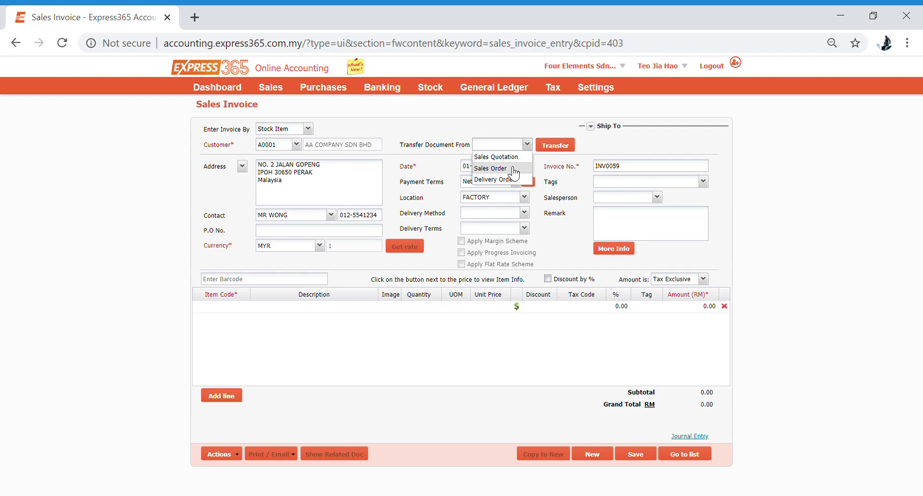
left_click(420, 188)
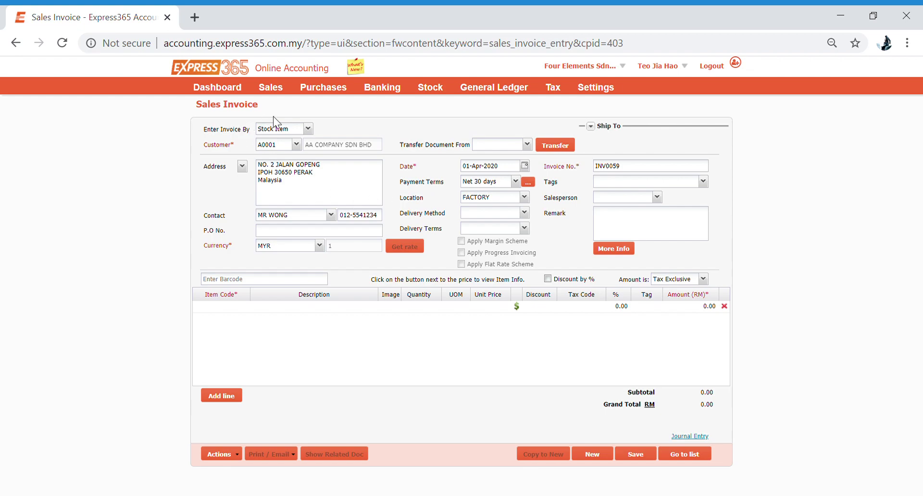
left_click(527, 144)
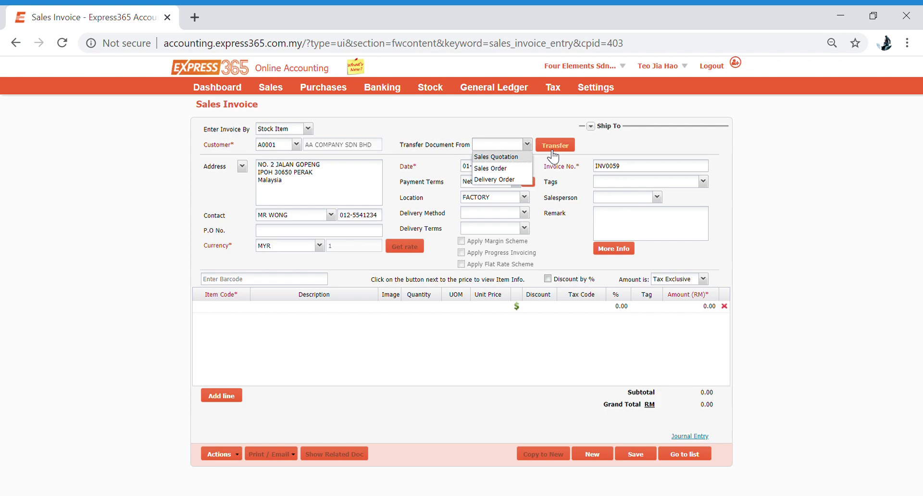
- Leave the new sales invoice without saving its changes and go to the list of delivery orders
mouse_move(306, 99)
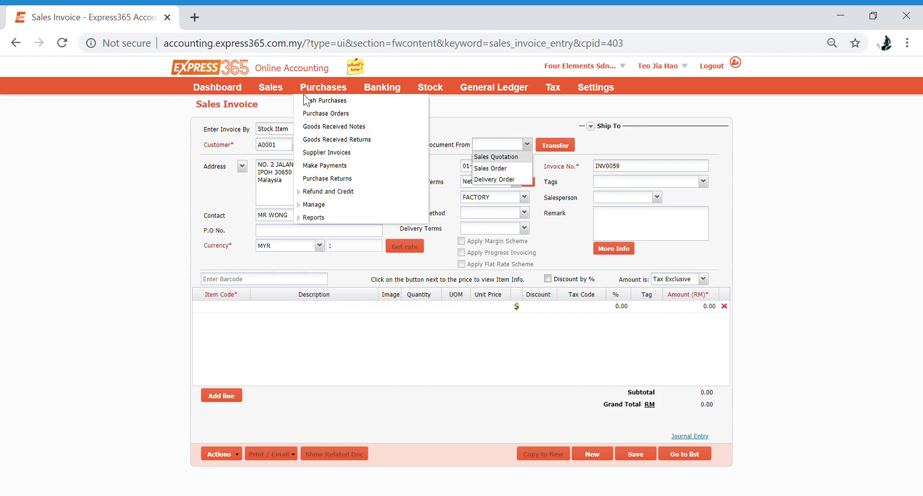
mouse_move(272, 92)
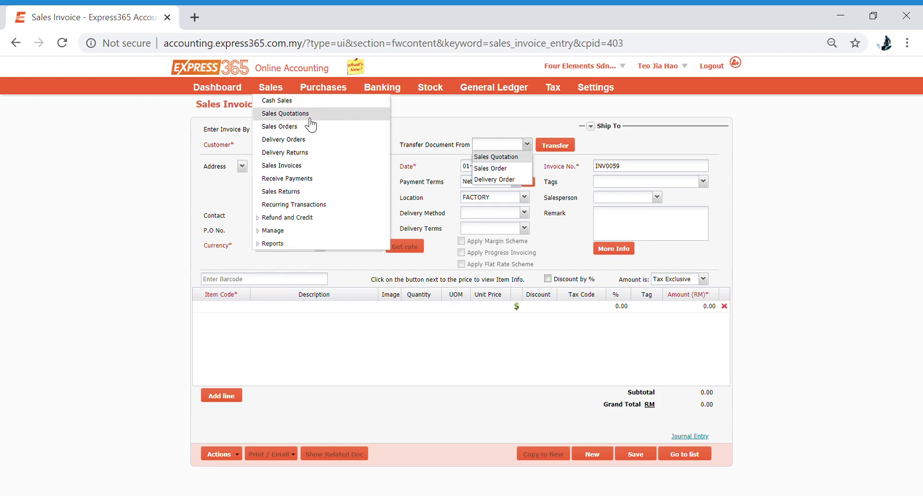
left_click(311, 144)
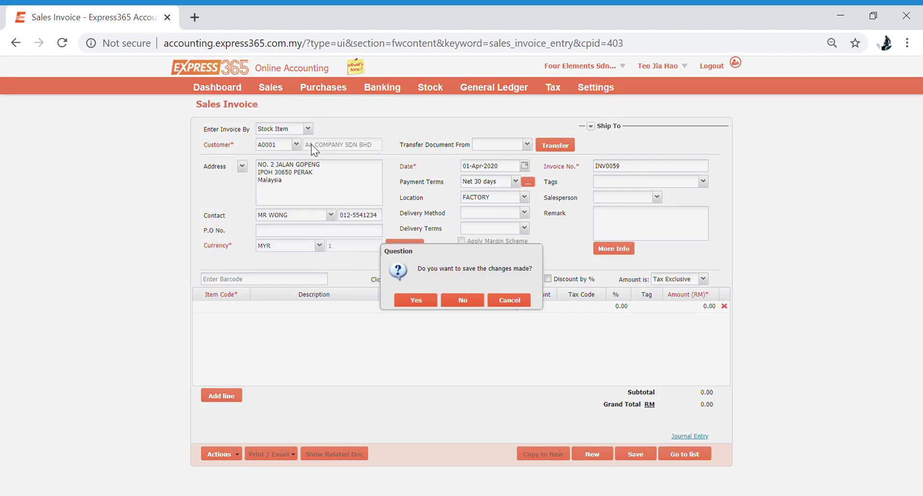
left_click(479, 300)
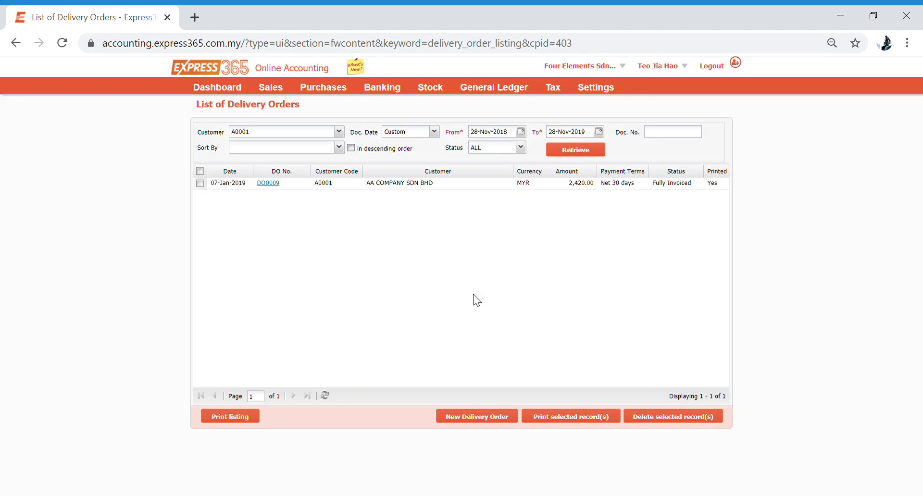
- Start a new delivery order and select AA COMPANY SDN BHD as its customer
left_click(499, 421)
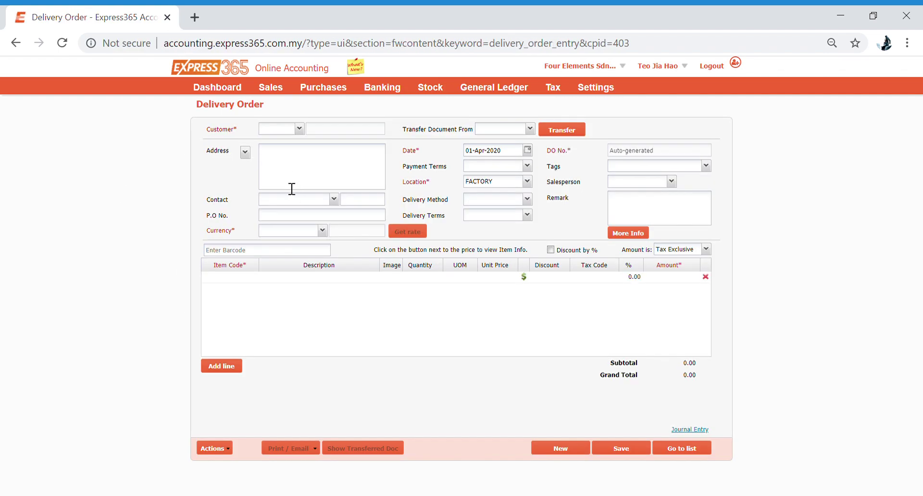
left_click(300, 133)
left_click(283, 167)
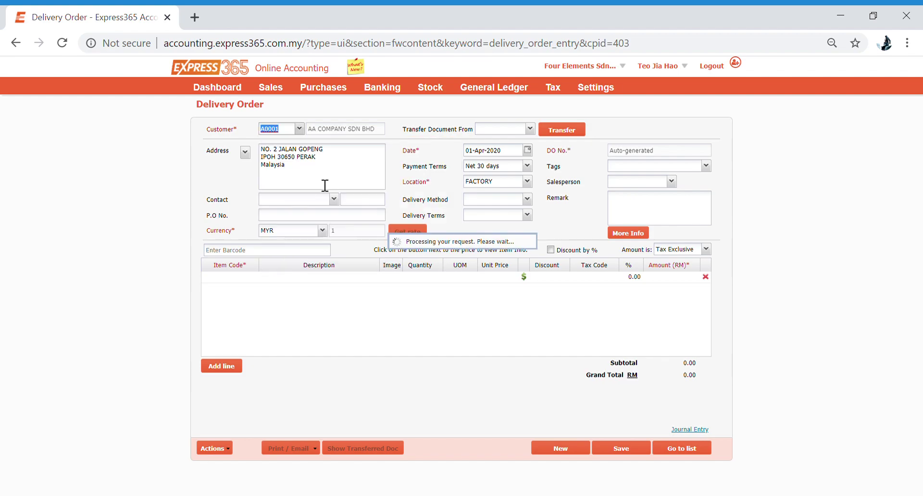
- Transfer the sales order dated 01-Apr-2020 with the amount 160.00 into the delivery order
left_click(531, 133)
left_click(530, 129)
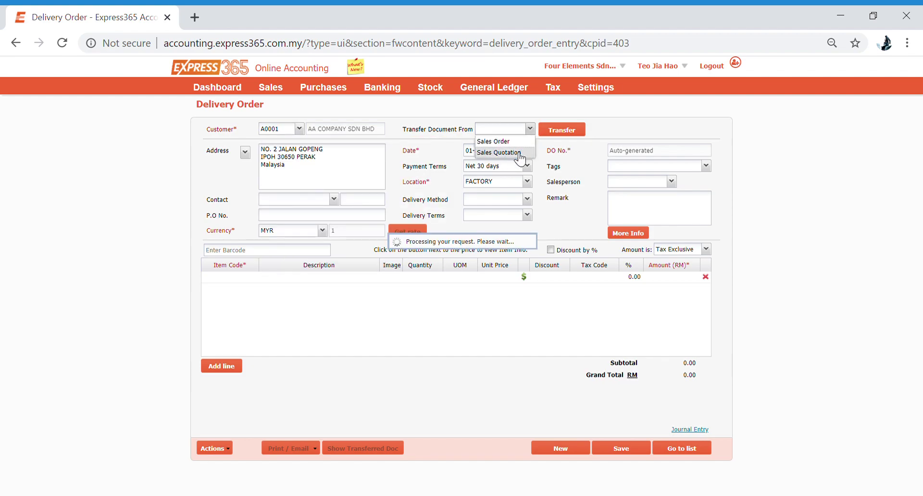
left_click(523, 142)
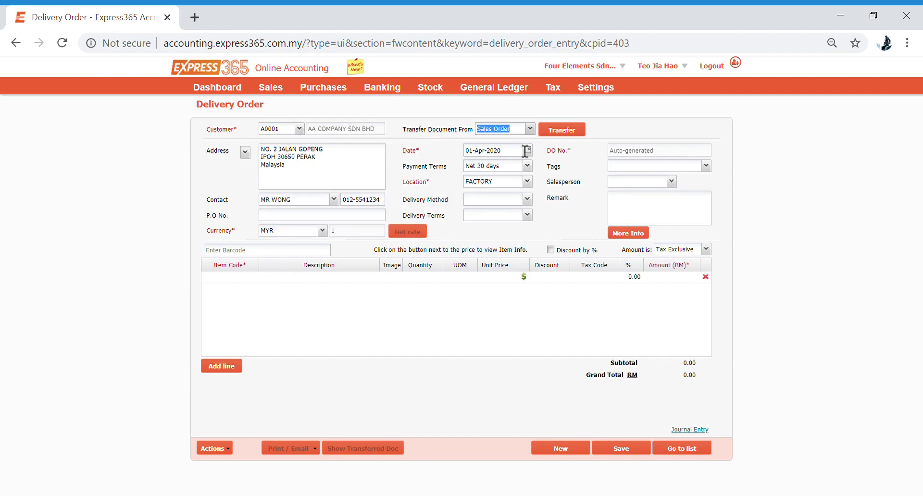
left_click(550, 139)
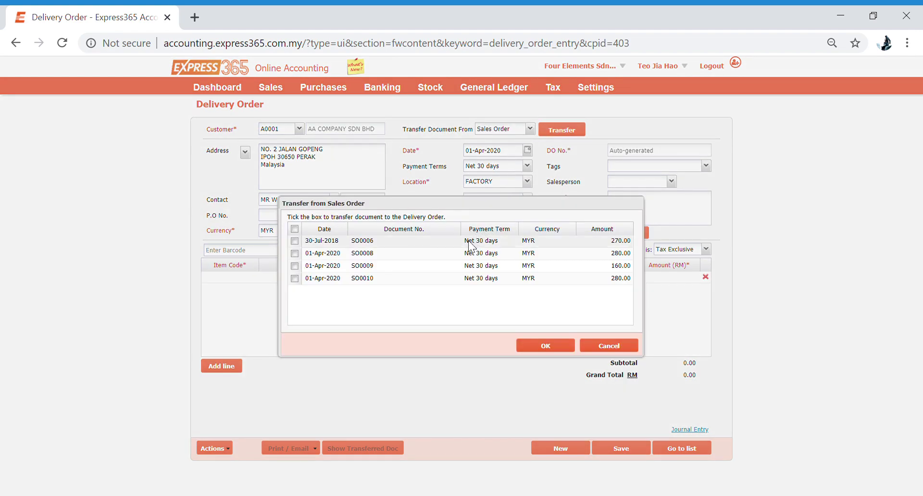
left_click(447, 278)
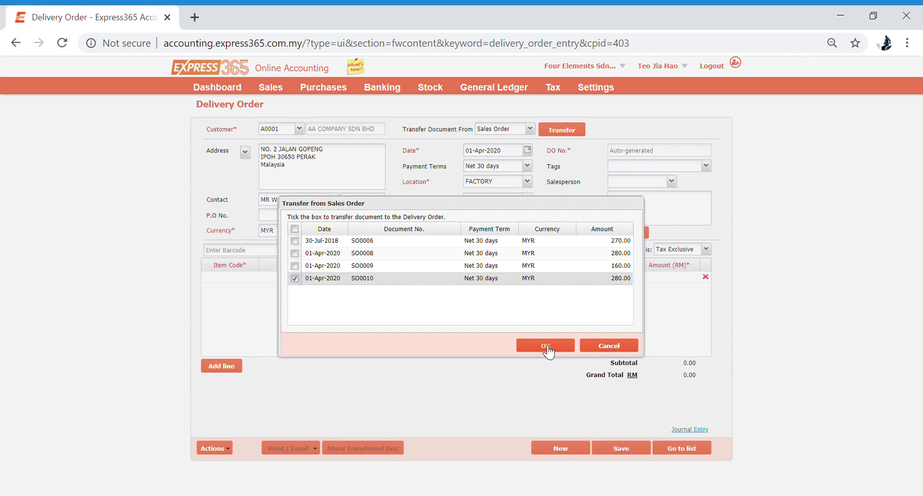
left_click(305, 266)
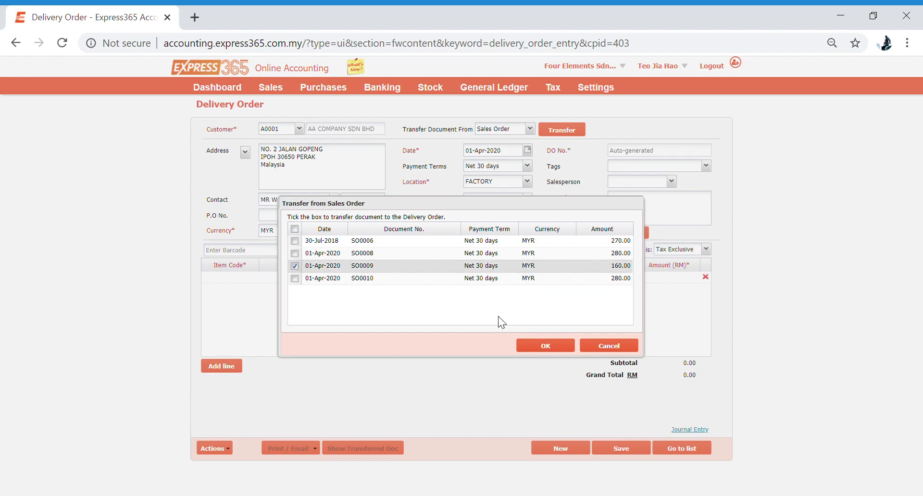
left_click(528, 345)
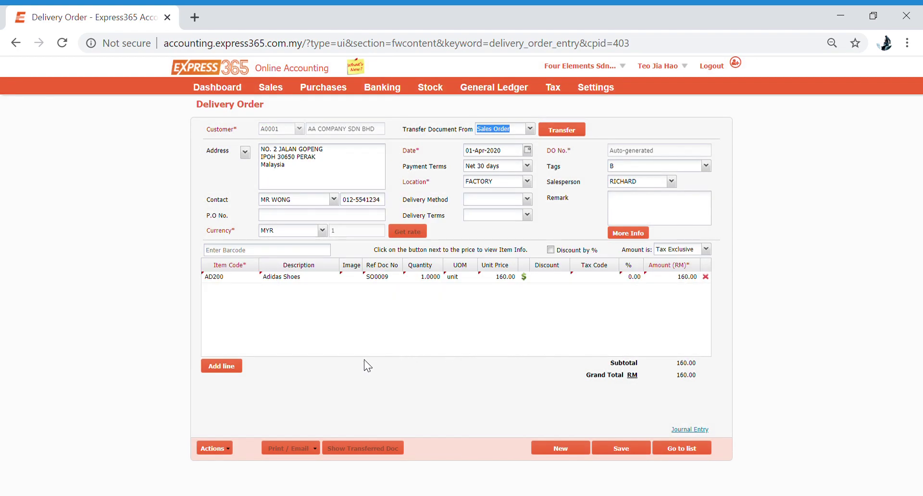
- Add the last-listed sales order dated 01-Apr-2020, with the amount 280.00, to the same delivery order
left_click(558, 139)
left_click(416, 266)
left_click(538, 346)
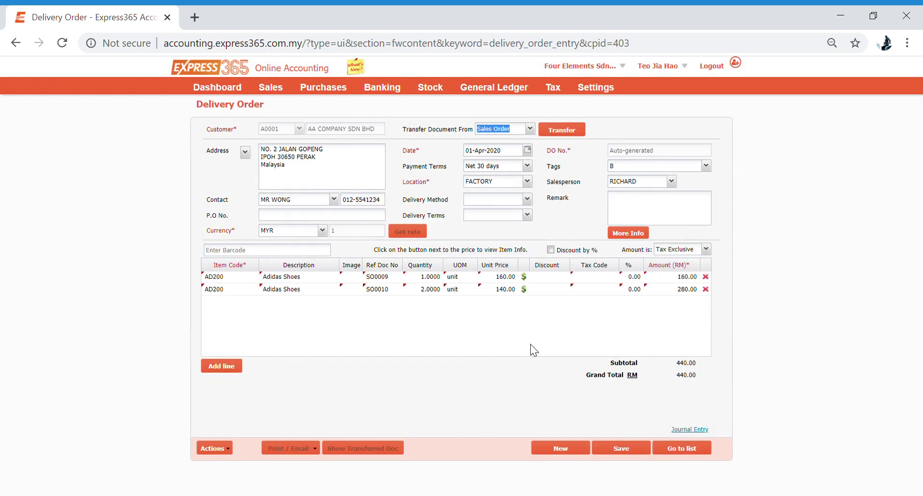
- Save the delivery order, accepting the negative stock balance for AD200, and print it
left_click(621, 453)
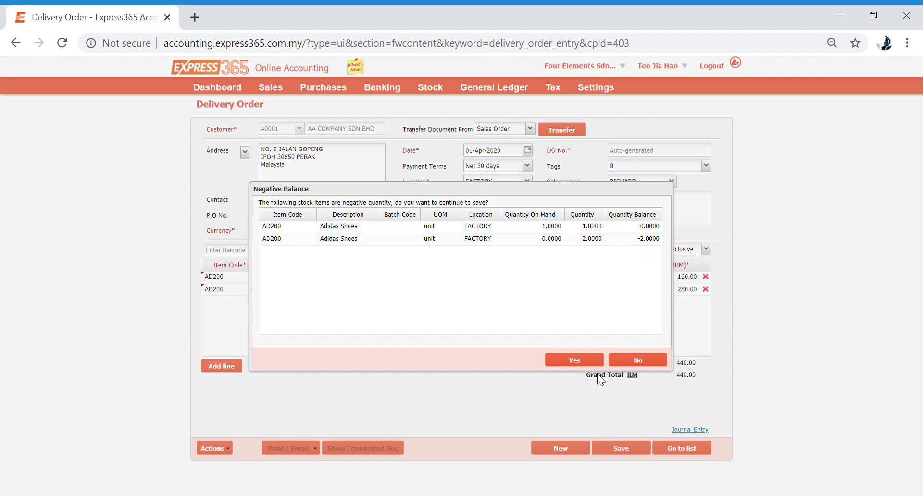
left_click(575, 361)
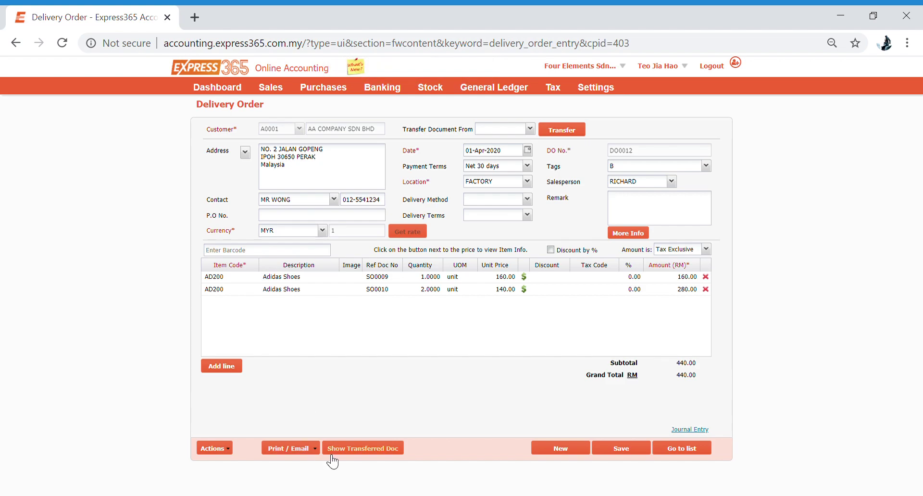
left_click(274, 452)
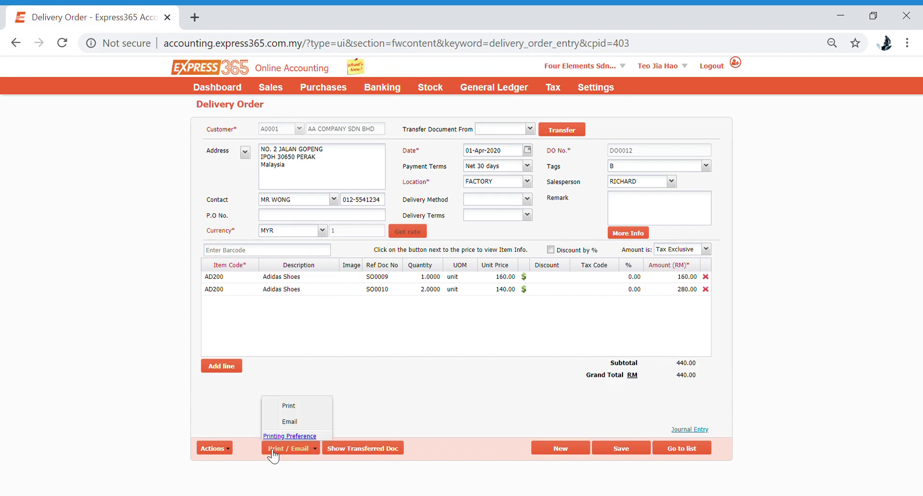
left_click(298, 408)
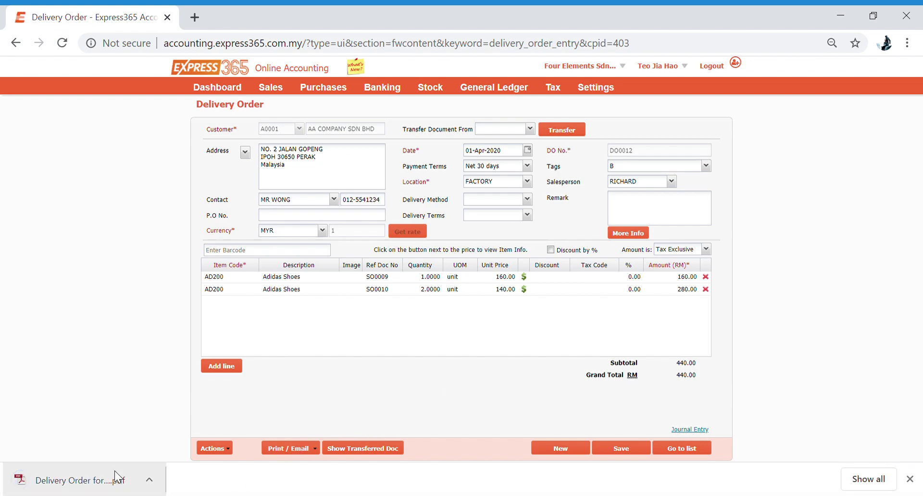
- Open the downloaded delivery order PDF, look through the printed form and close it
left_click(114, 472)
scroll(370, 316, "down", 9)
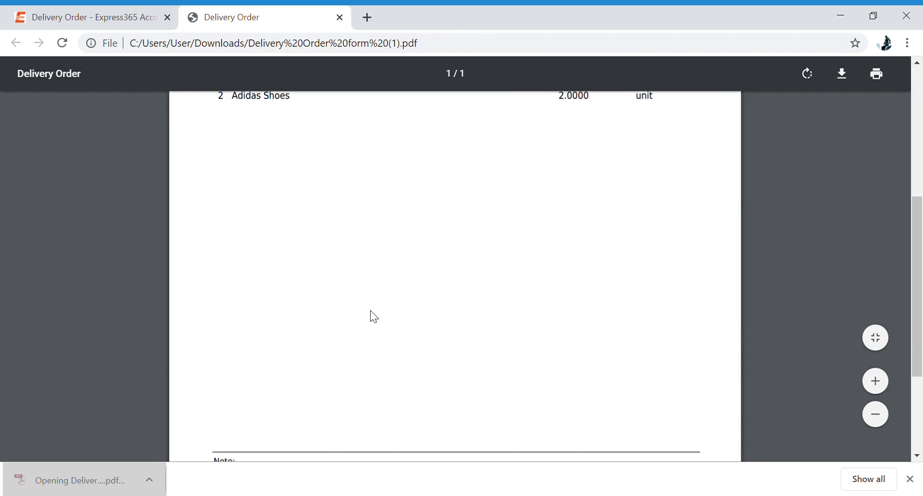
scroll(355, 310, "up", 10)
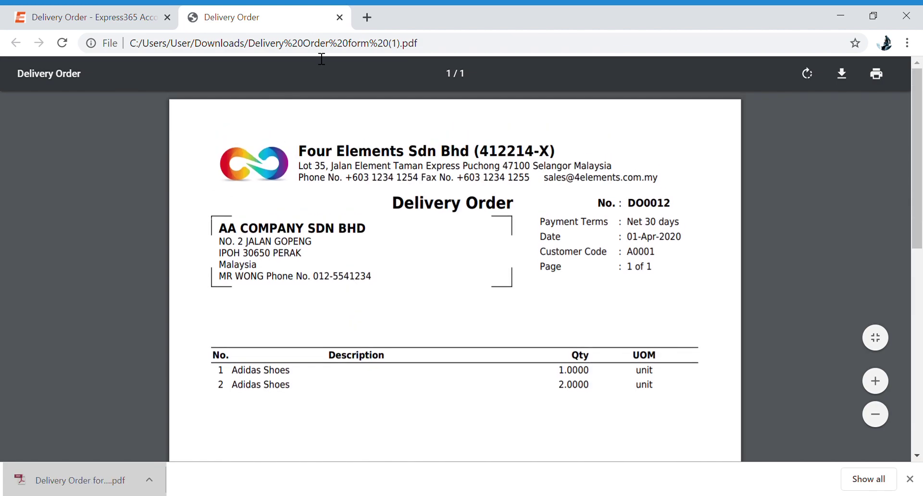
left_click(340, 18)
- Go to the list of sales invoices and start a new invoice for AA COMPANY SDN BHD
mouse_move(270, 87)
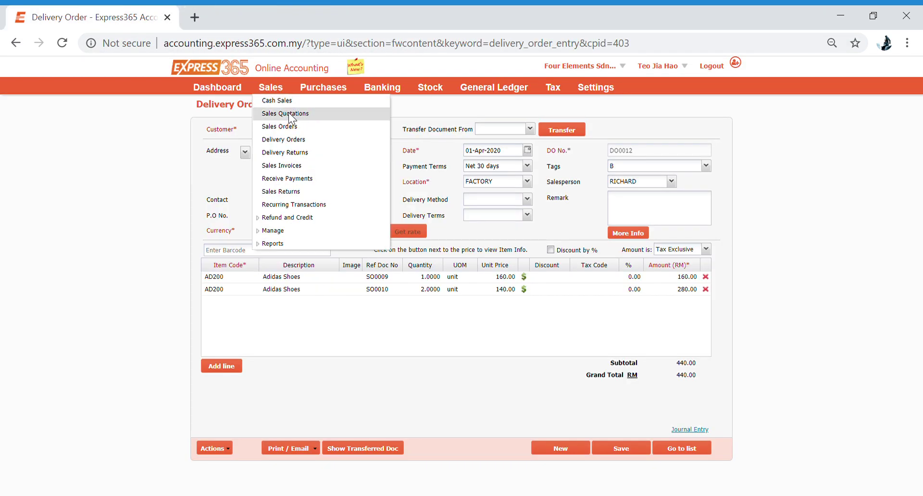
left_click(304, 167)
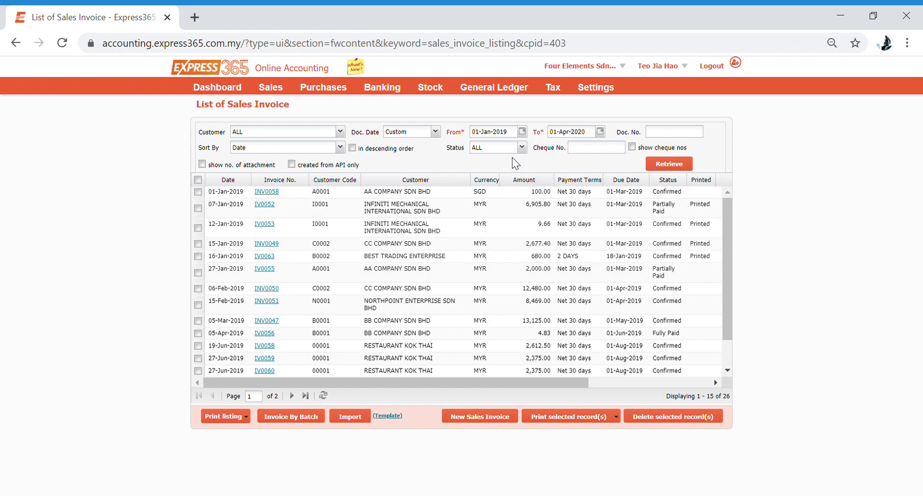
left_click(495, 426)
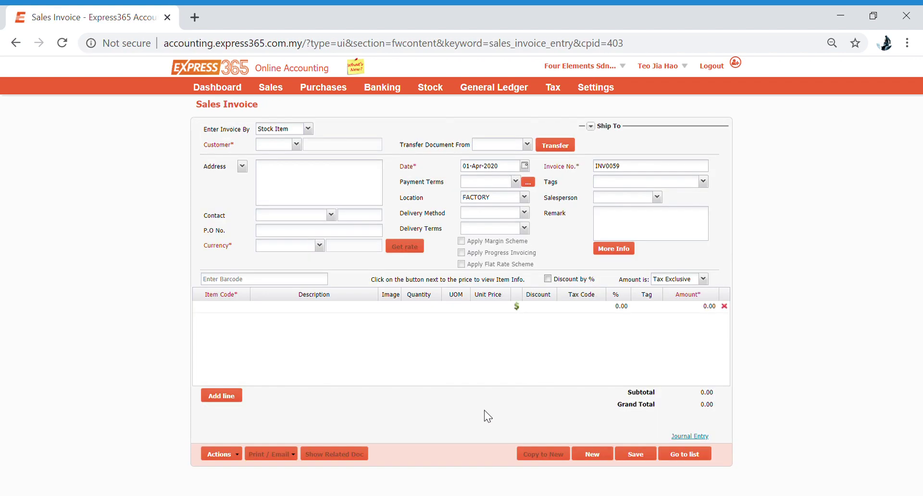
left_click(296, 144)
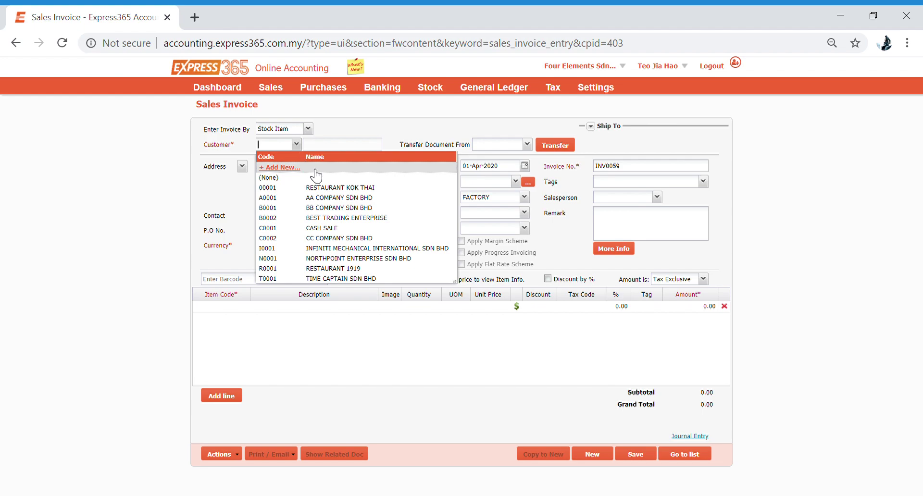
left_click(319, 204)
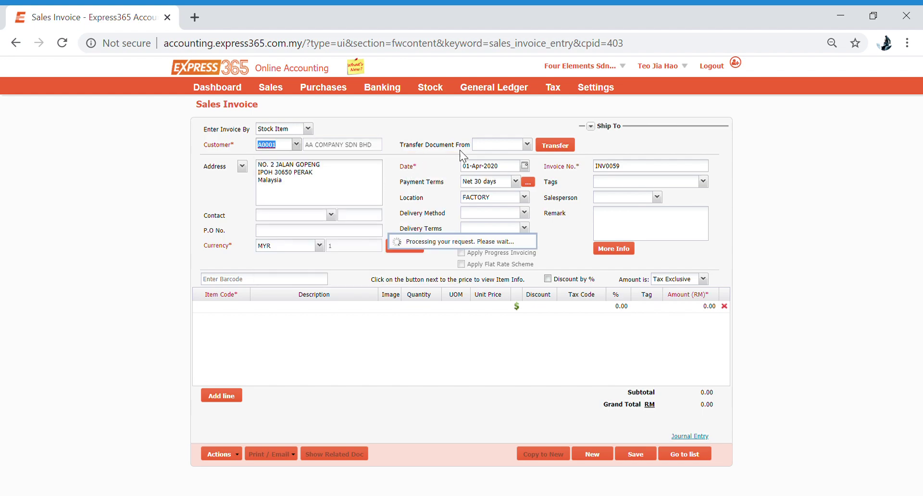
- Transfer the delivery order dated 01-Apr-2020 with the amount 440.00 into the sales invoice
left_click(527, 144)
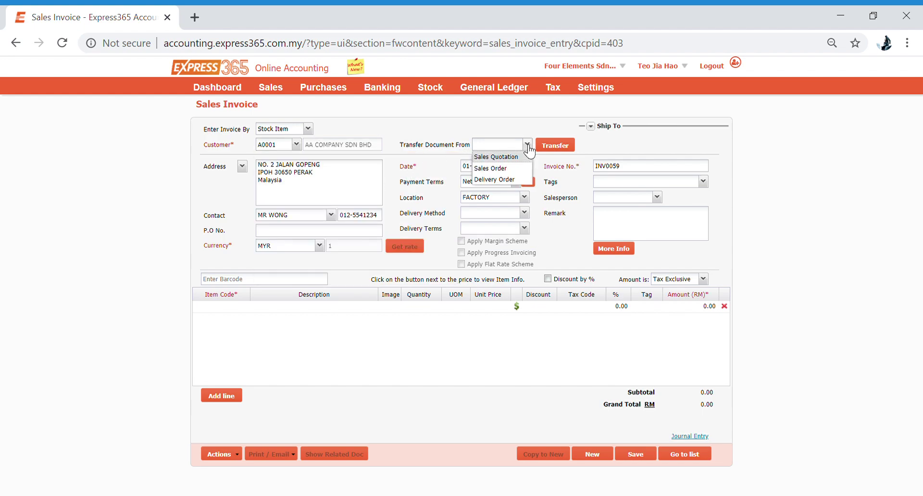
left_click(495, 180)
left_click(555, 146)
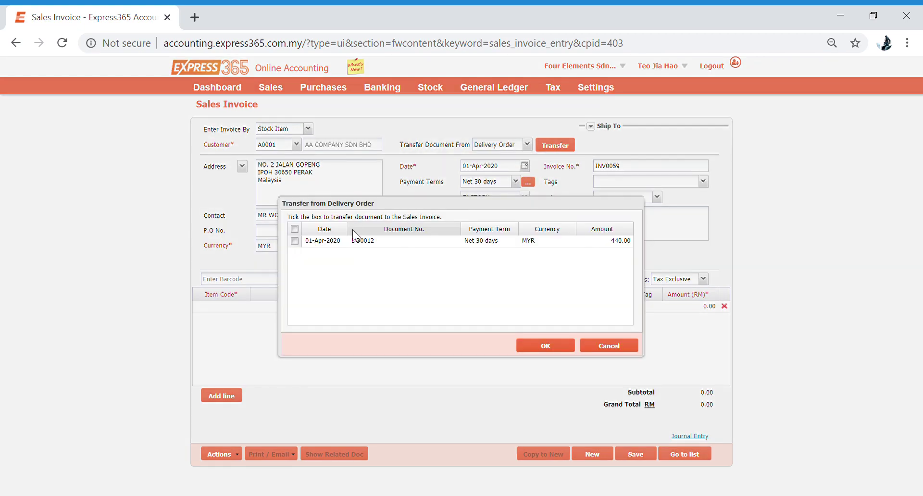
left_click(344, 242)
left_click(532, 346)
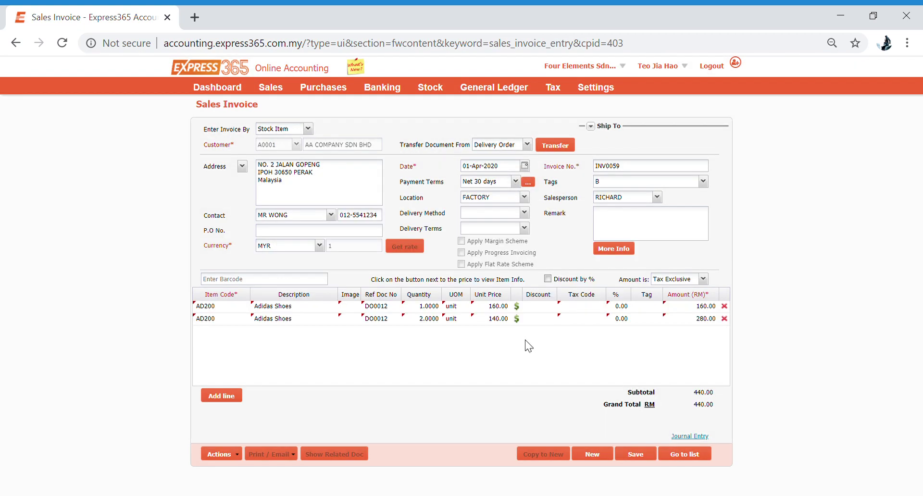
- Save the sales invoice and print it
left_click(636, 455)
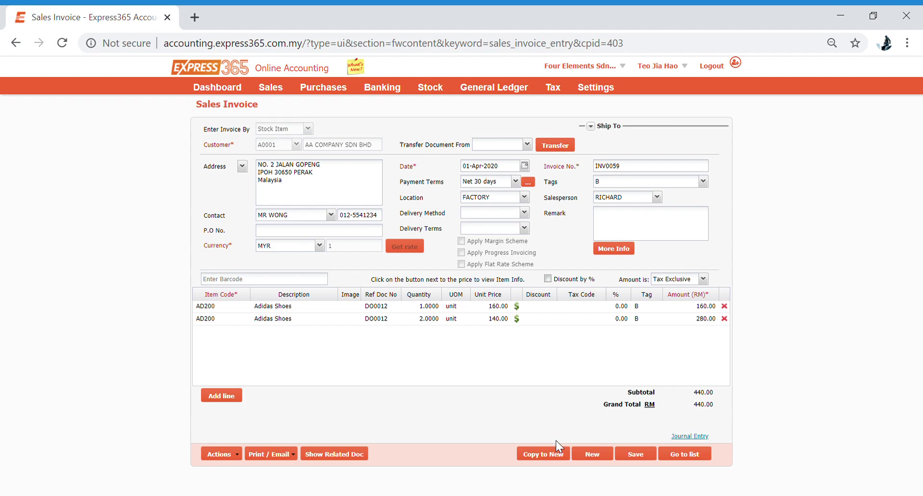
left_click(279, 457)
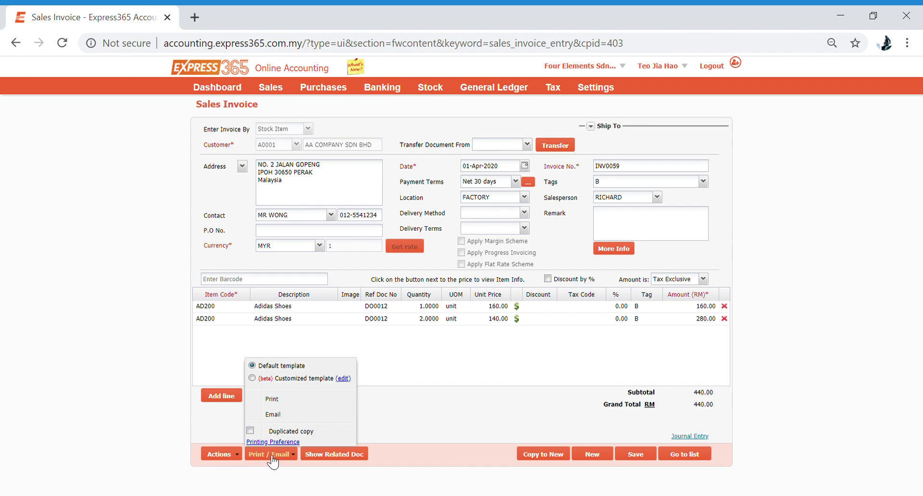
left_click(270, 401)
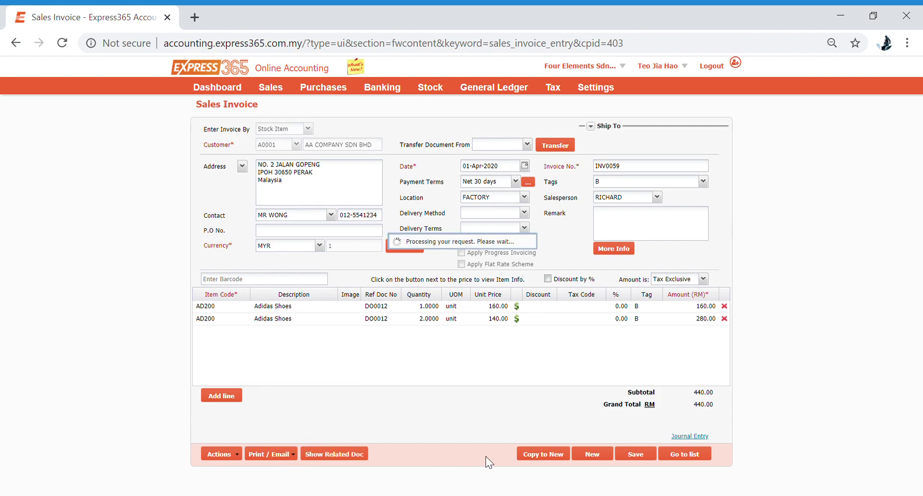
- Open the downloaded Invoice form.pdf, look through the printed invoice and close it
left_click(116, 478)
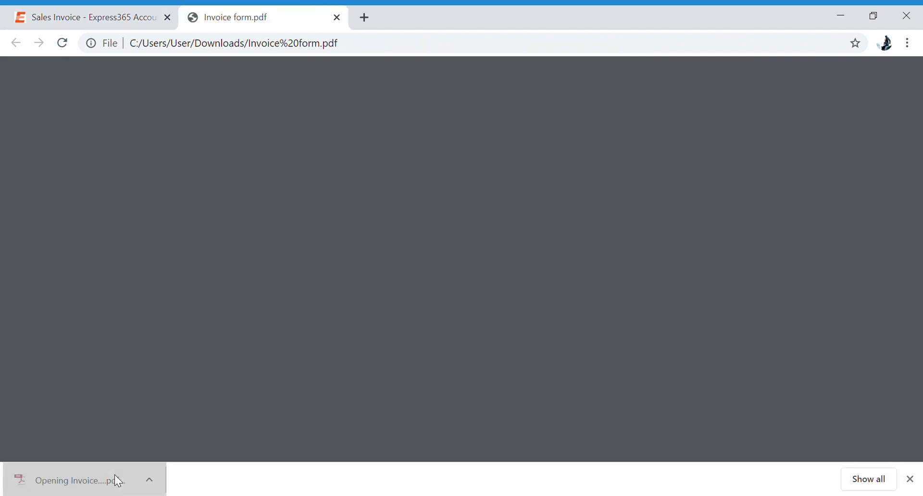
scroll(339, 356, "down", 5)
scroll(345, 350, "down", 3)
scroll(340, 354, "up", 10)
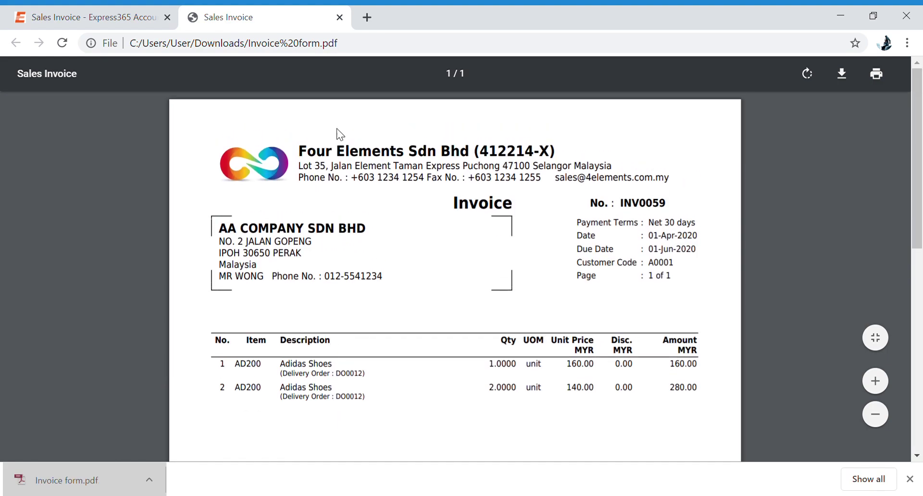
left_click(340, 18)
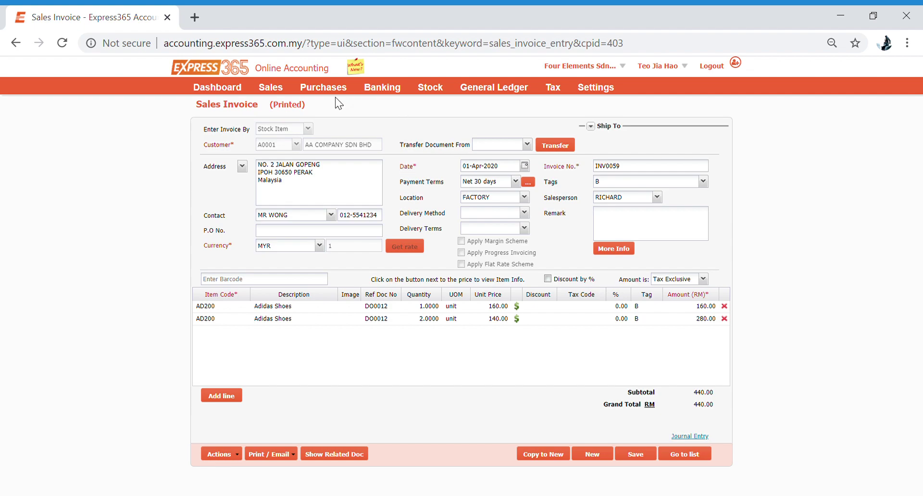
- Go to the list of sales returns and start a new sales return for AA COMPANY SDN BHD
mouse_move(271, 92)
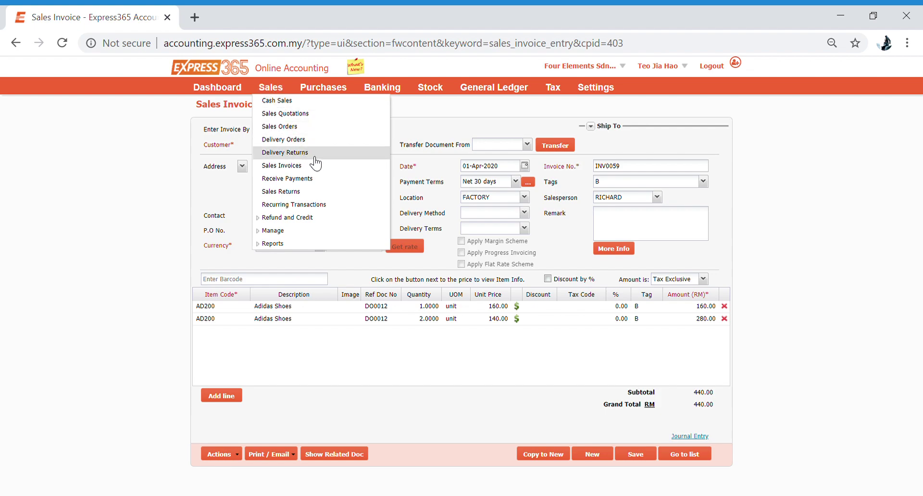
left_click(294, 221)
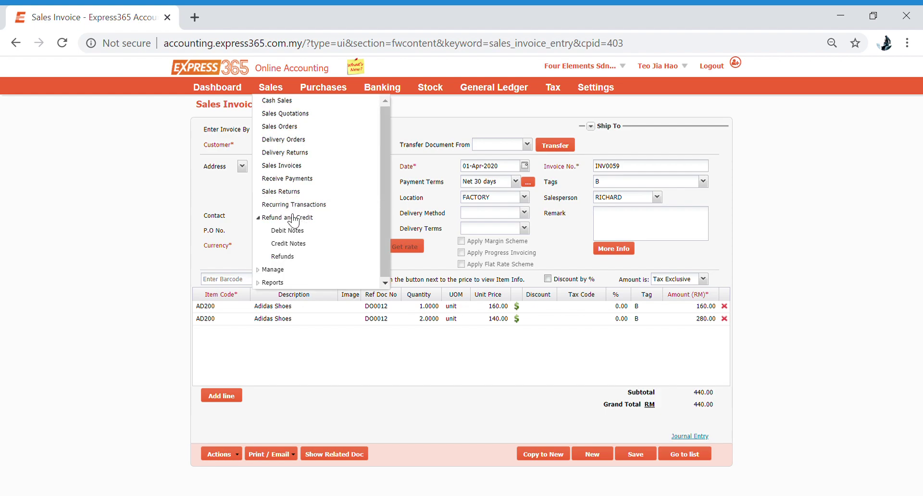
left_click(303, 216)
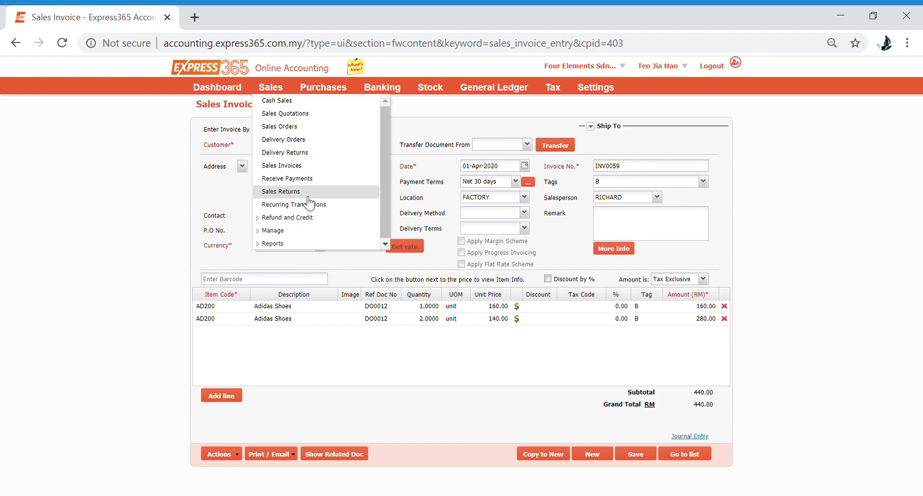
left_click(309, 196)
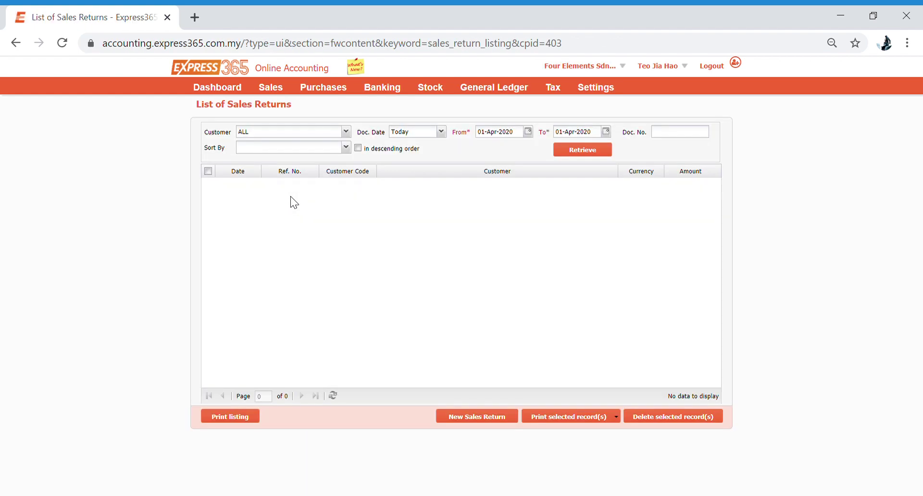
left_click(475, 417)
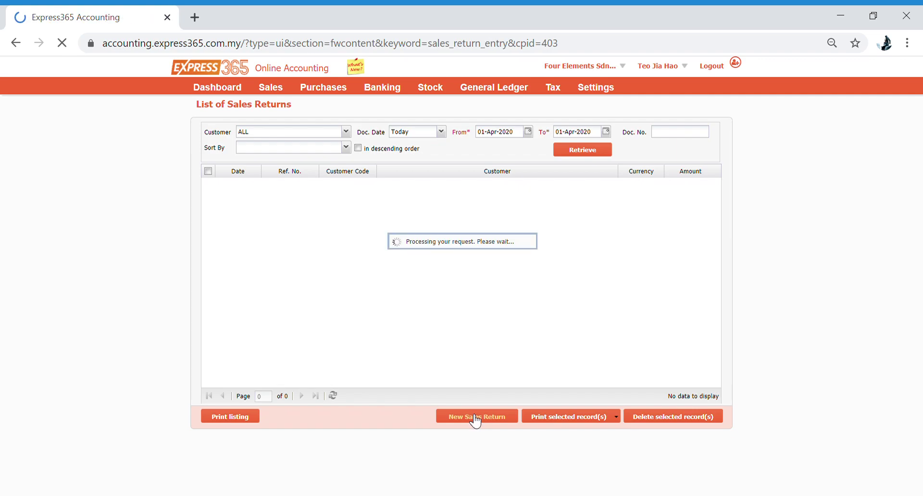
left_click(299, 129)
left_click(306, 155)
- Transfer only the 2-unit Adidas Shoes line from invoice INV0059 into the sales return
left_click(414, 131)
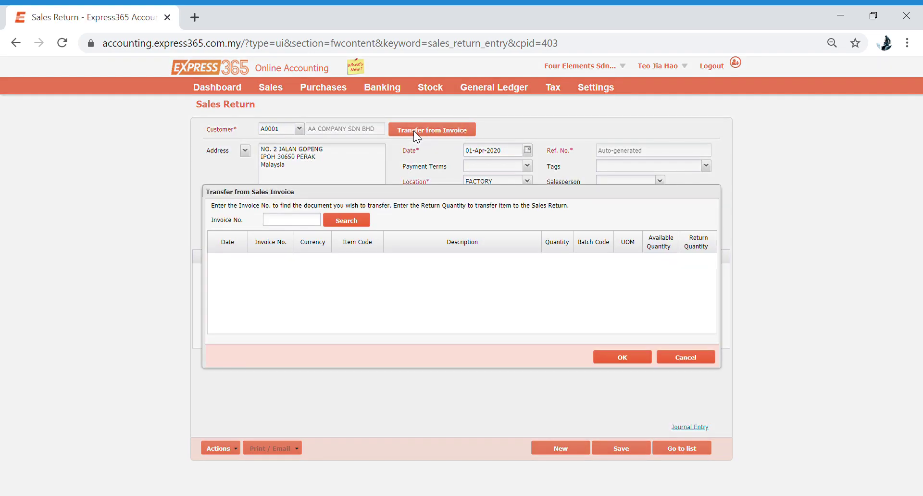
type("INV0055")
left_click(351, 222)
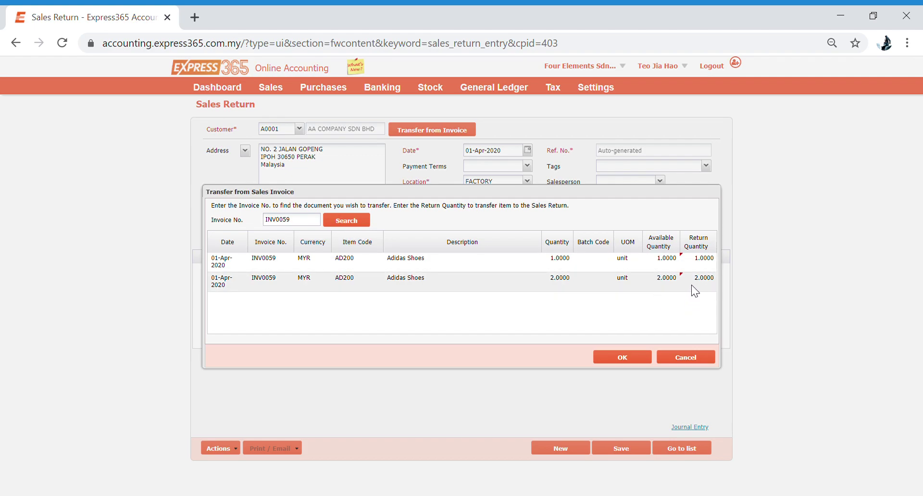
left_click(696, 263)
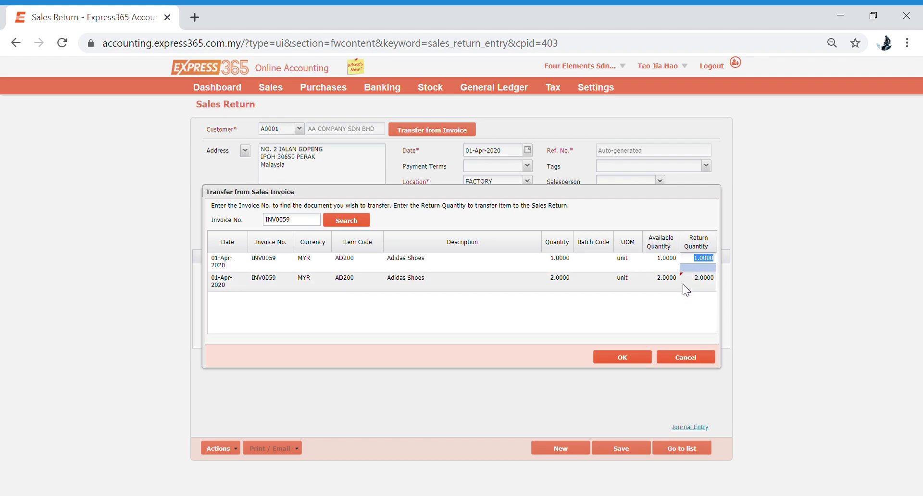
left_click(647, 357)
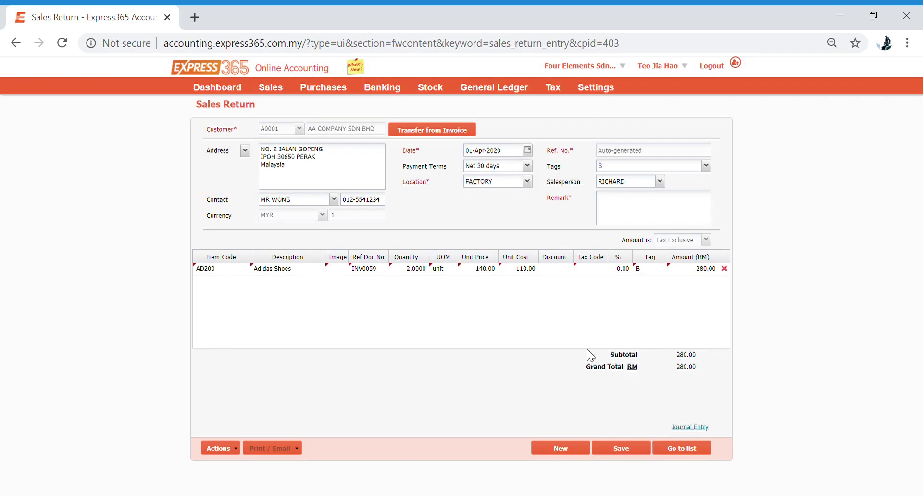
- Save the sales return with the remark "Damaged Item" and print it
left_click(627, 449)
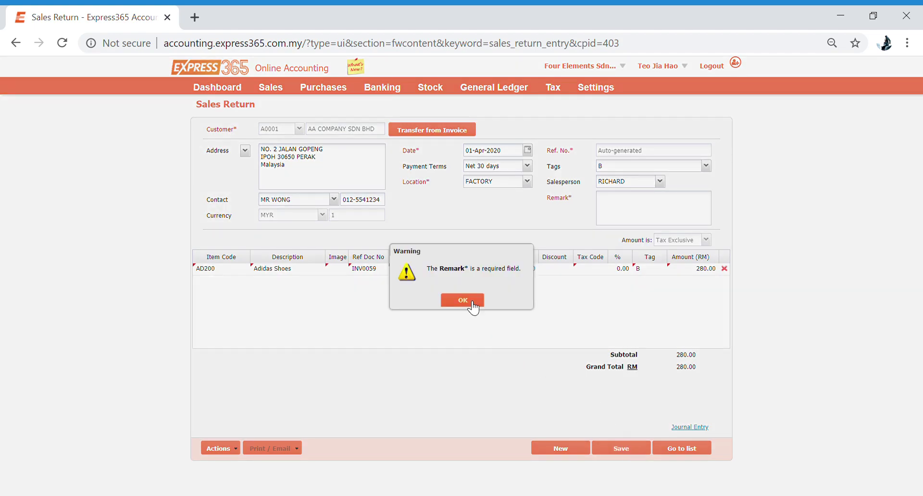
left_click(463, 300)
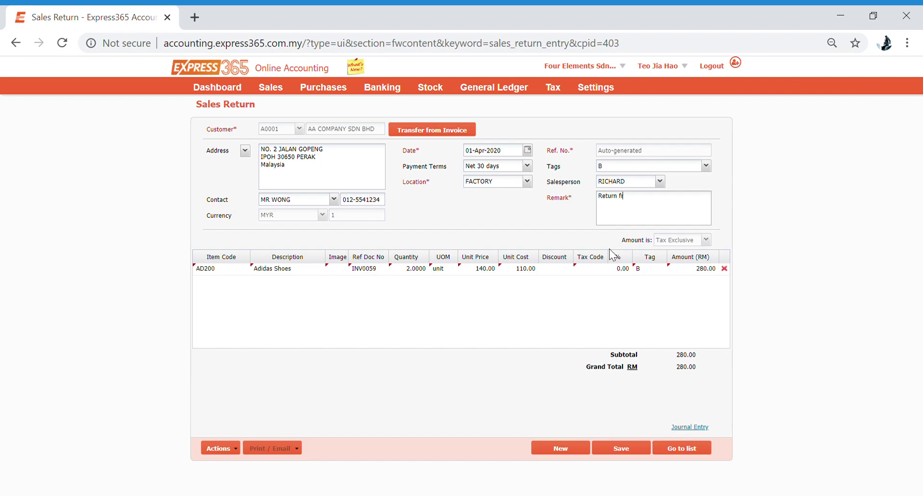
key("ctrl+a")
type("Damaged Item")
left_click(624, 449)
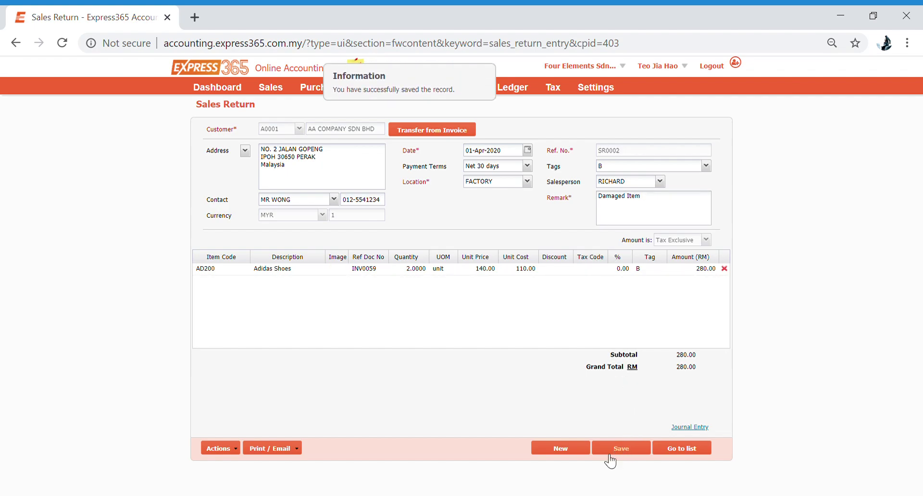
left_click(297, 448)
left_click(281, 402)
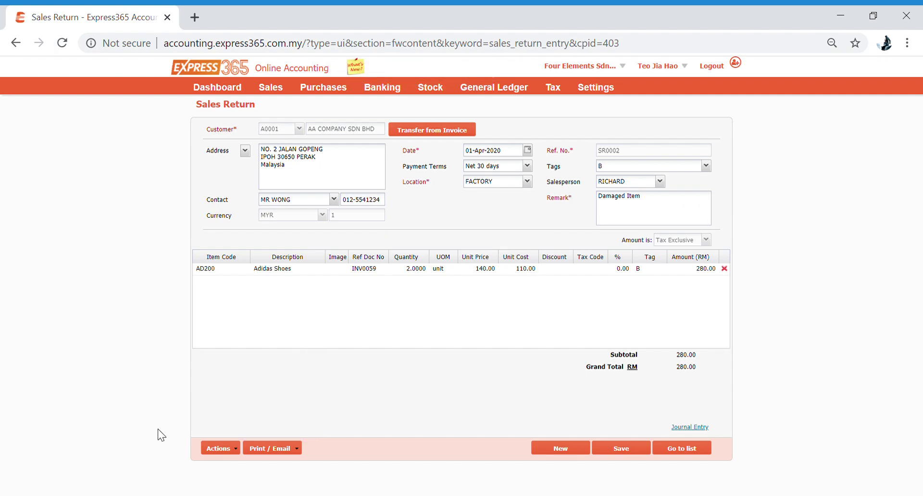
- Open the downloaded Sales Returns form.pdf, look through the printed sales return and close it
left_click(98, 482)
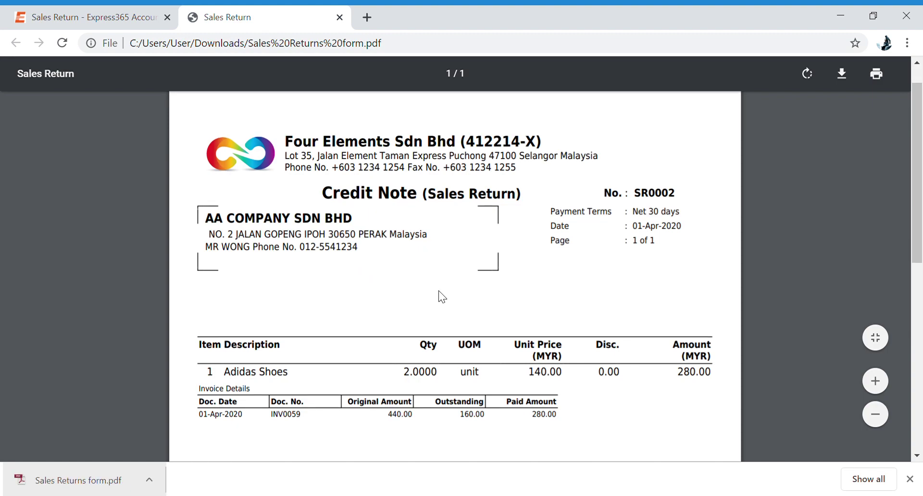
scroll(440, 296, "down", 3)
scroll(442, 312, "down", 5)
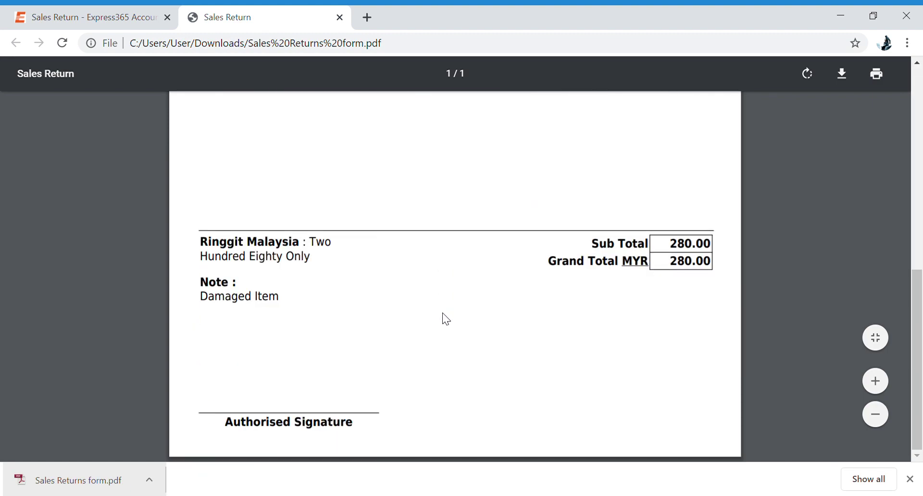
scroll(423, 307, "up", 10)
left_click(338, 20)
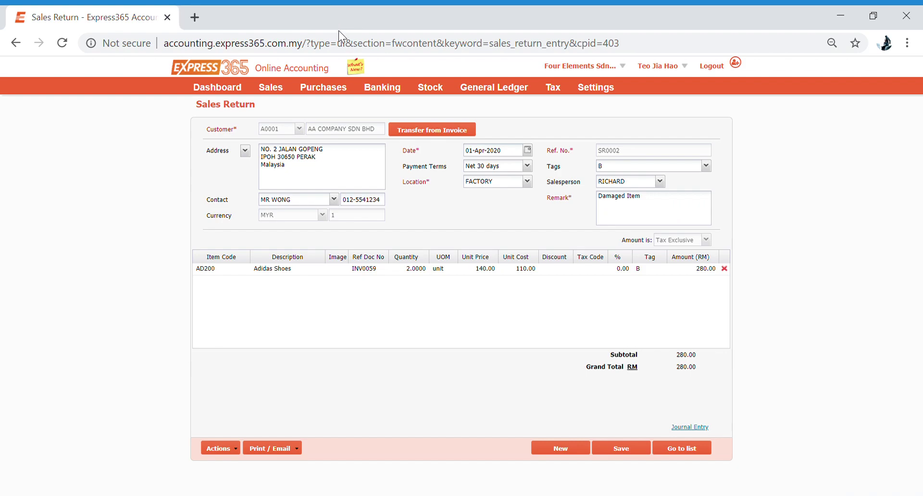
- Go to the list of payments received and retrieve the records dated 01-Nov-2016 to 01-Apr-2020
mouse_move(271, 87)
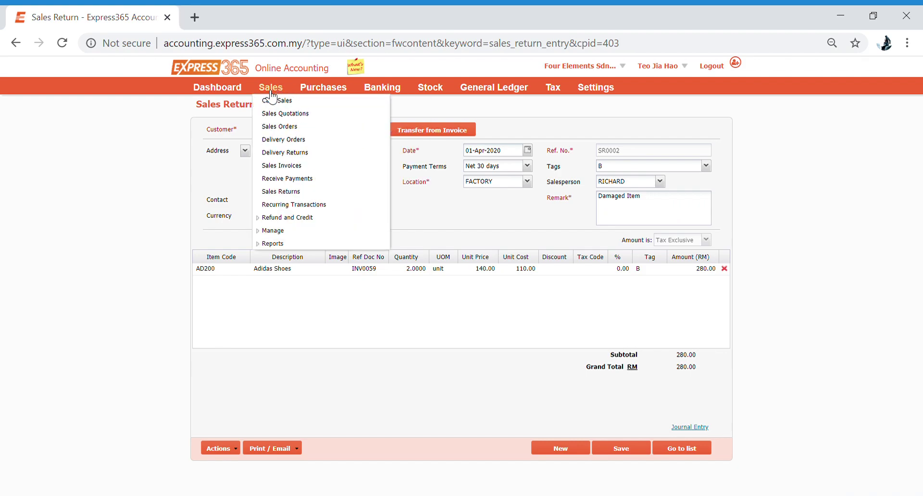
left_click(316, 190)
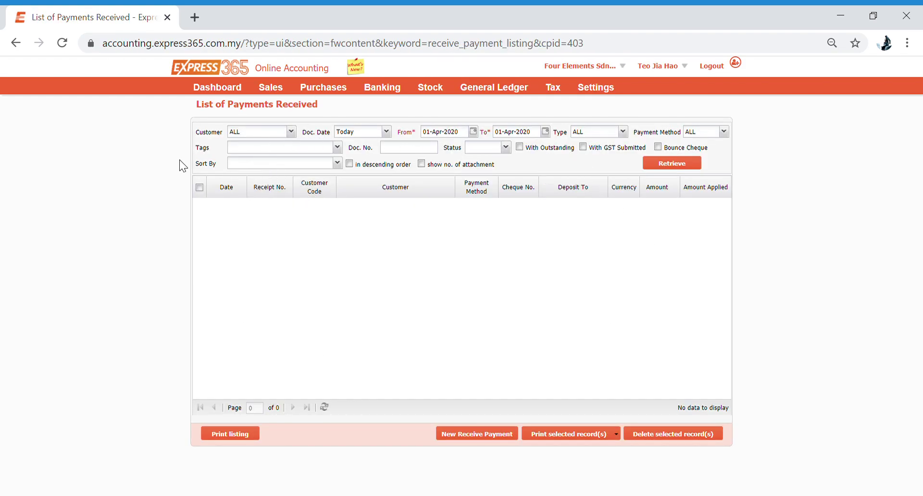
left_click(473, 131)
left_click(428, 147)
left_click(429, 146)
left_click(429, 146)
left_click(433, 147)
left_click(432, 147)
left_click(433, 147)
left_click(459, 171)
left_click(663, 166)
left_click(473, 132)
left_click(433, 146)
left_click(463, 172)
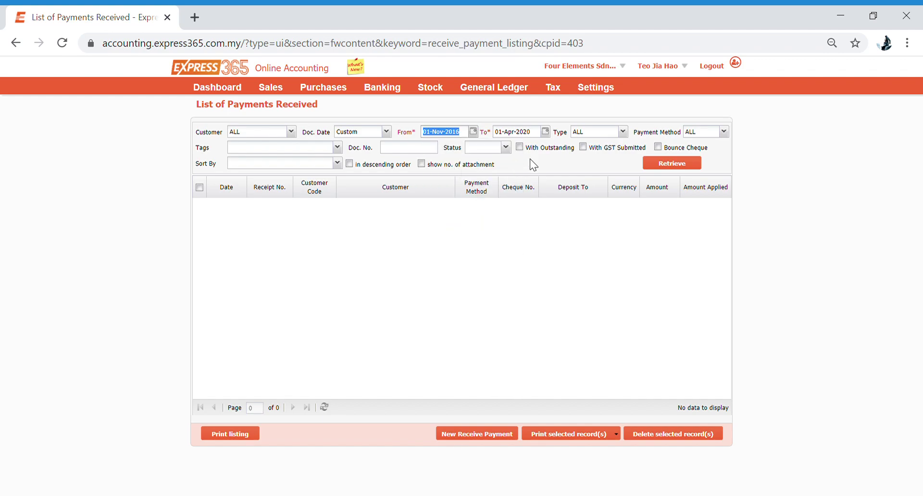
left_click(672, 163)
scroll(514, 265, "down", 3)
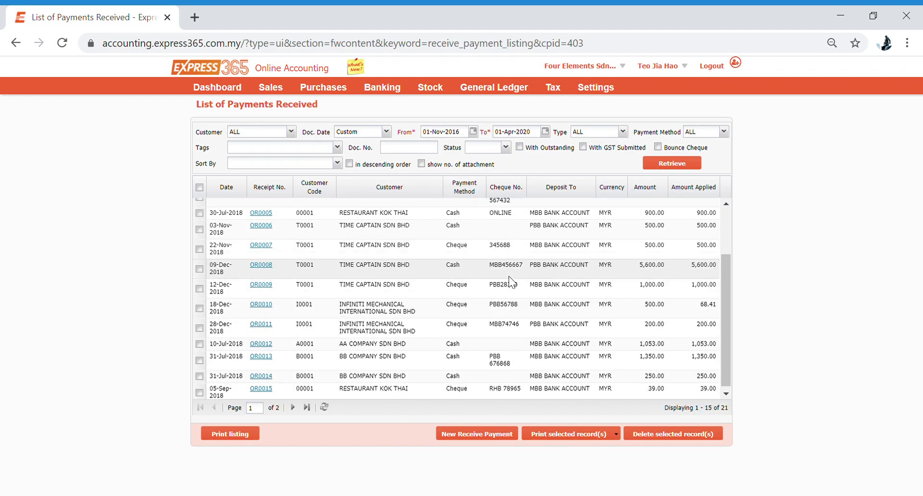
- Start a new receive payment for AA COMPANY SDN BHD with MBB BANK ACCOUNT as the bank account
left_click(512, 437)
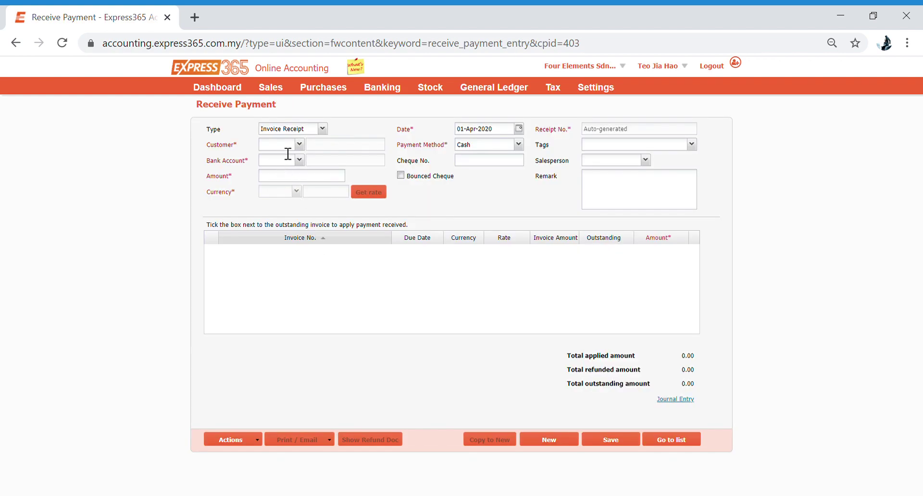
left_click(299, 145)
left_click(308, 181)
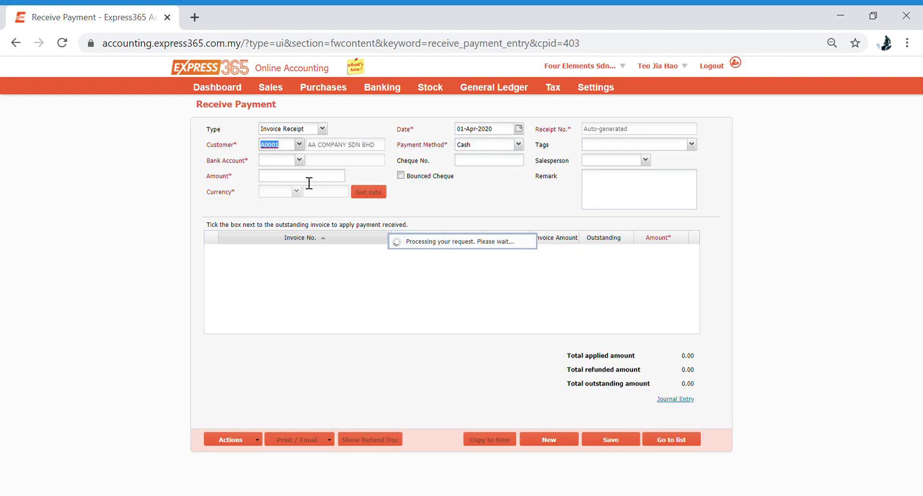
scroll(313, 275, "down", 5)
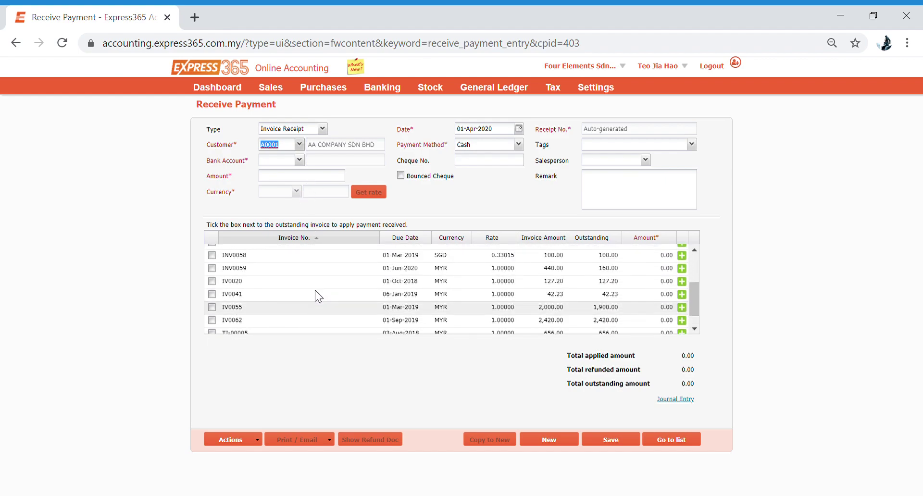
scroll(289, 281, "up", 3)
scroll(277, 275, "down", 5)
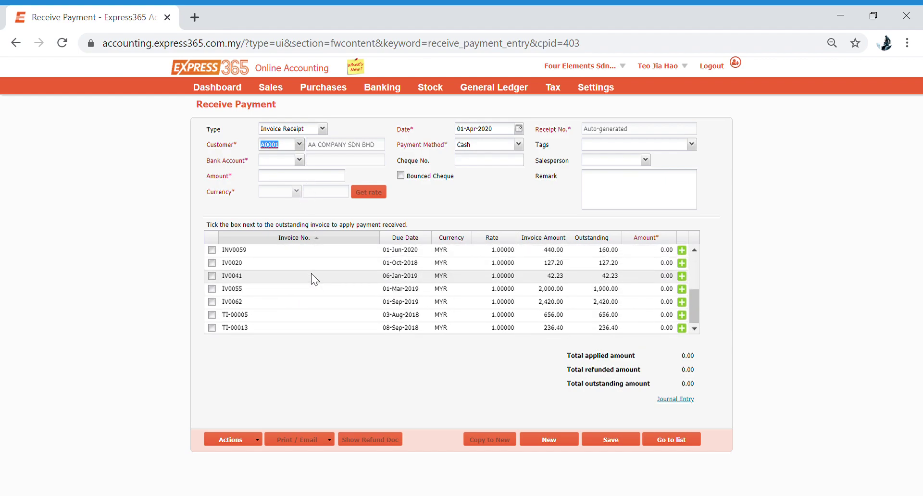
left_click(294, 161)
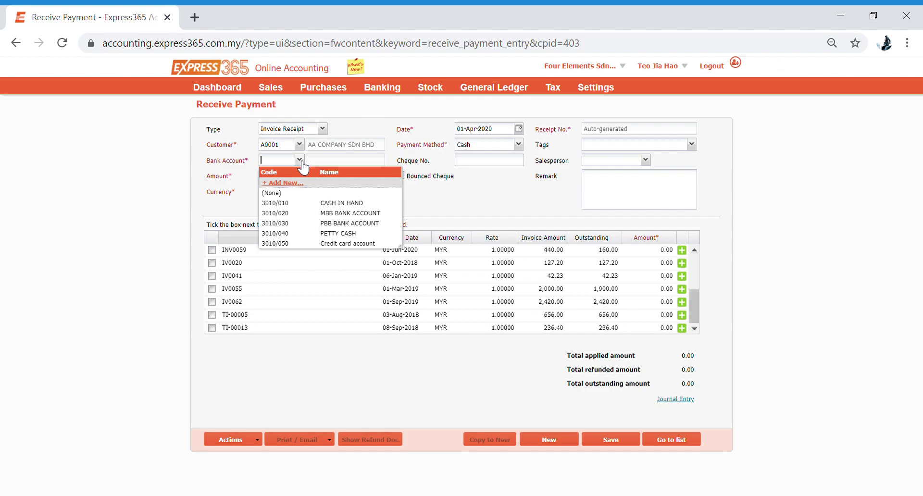
left_click(313, 210)
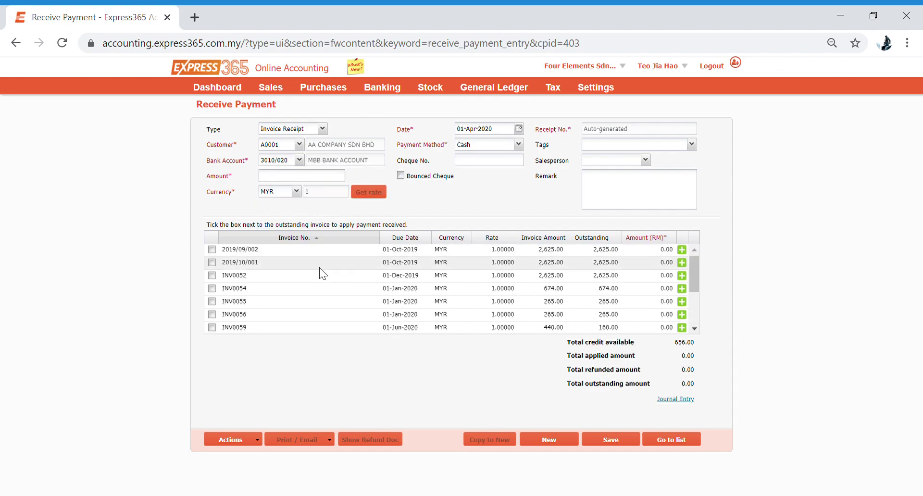
- Check the customer's outstanding invoices and set the received payment amount to 160
scroll(318, 268, "down", 3)
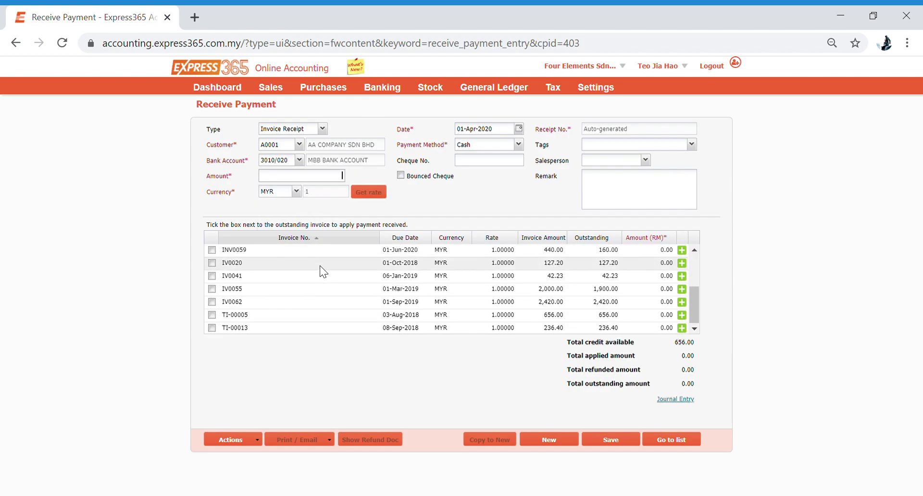
scroll(374, 287, "up", 3)
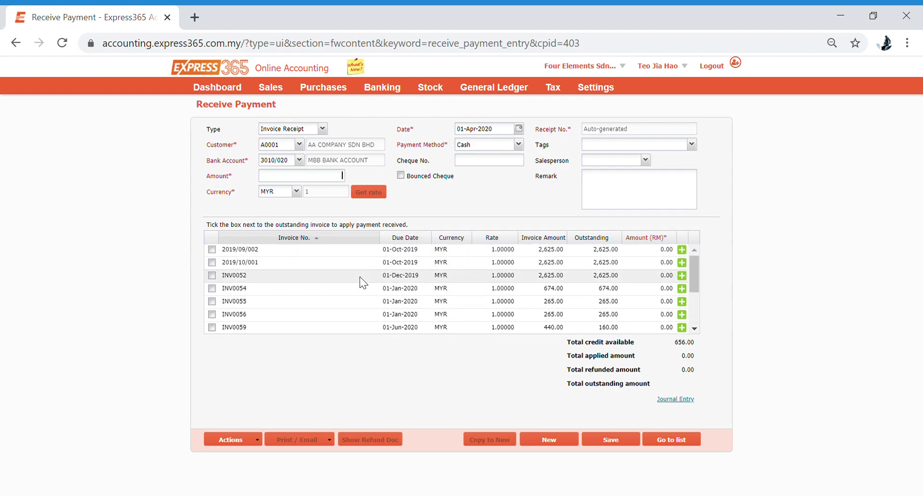
scroll(359, 276, "down", 3)
scroll(359, 276, "up", 2)
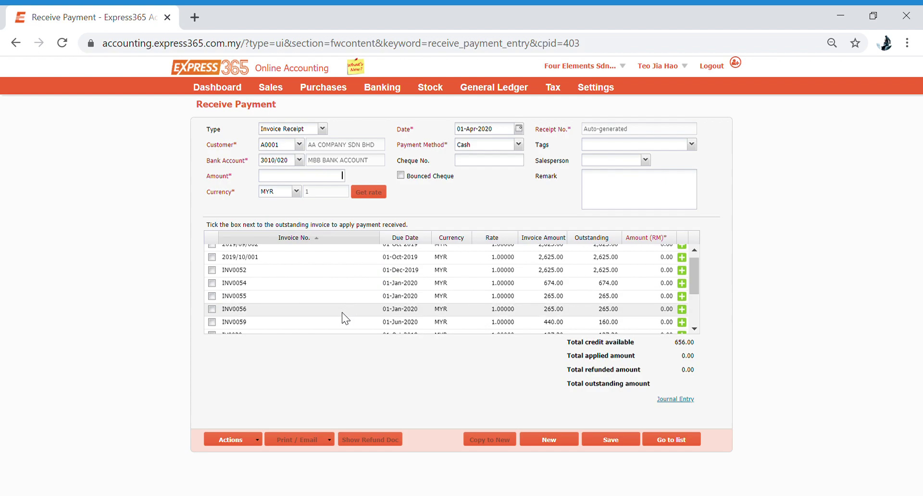
scroll(342, 311, "down", 3)
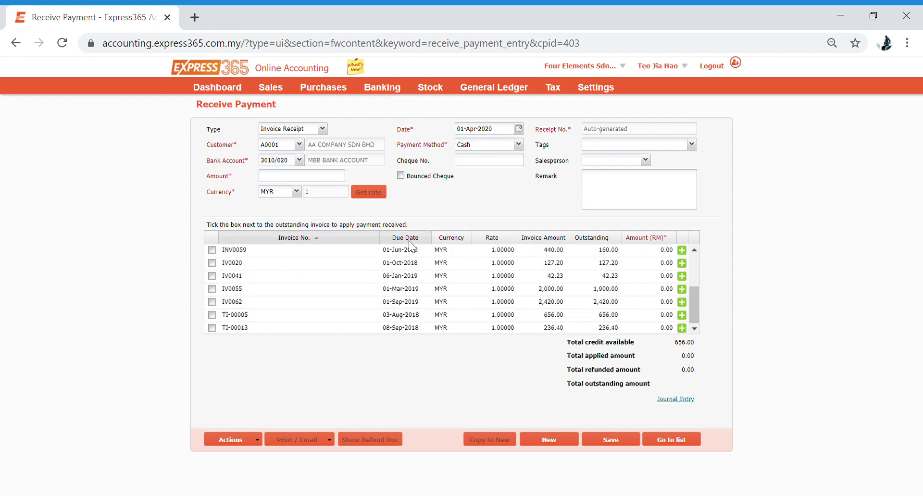
scroll(390, 272, "up", 3)
scroll(376, 274, "down", 3)
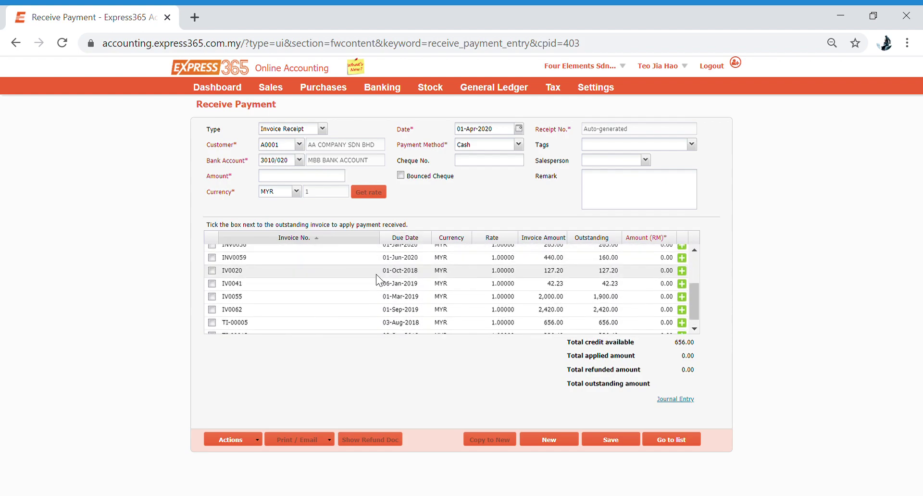
scroll(374, 279, "up", 2)
scroll(374, 279, "up", 1)
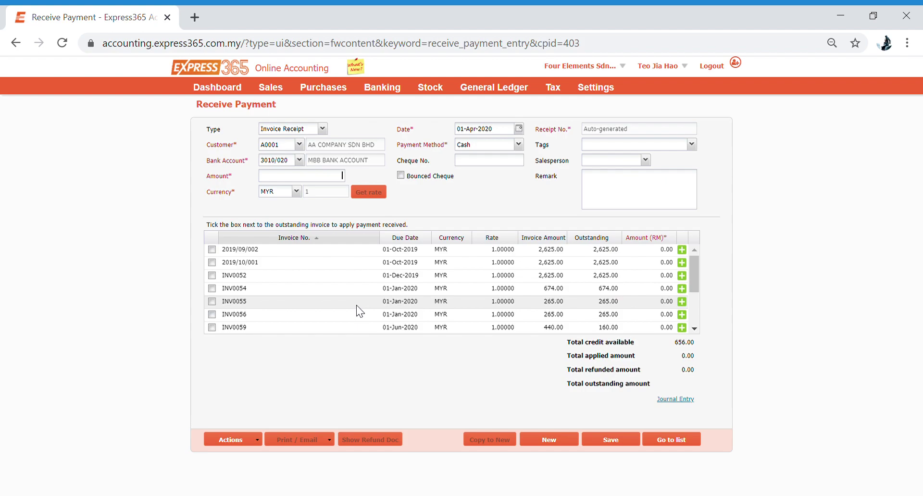
scroll(348, 304, "down", 3)
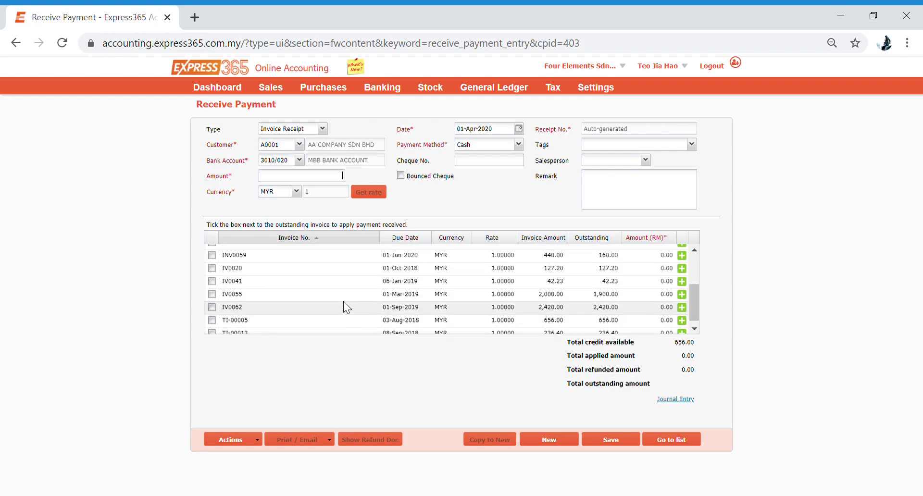
scroll(344, 301, "down", 1)
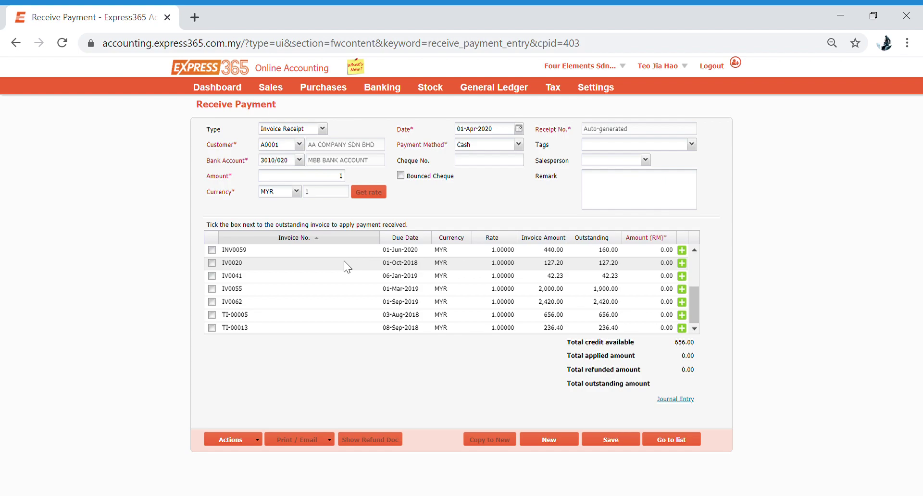
type("160")
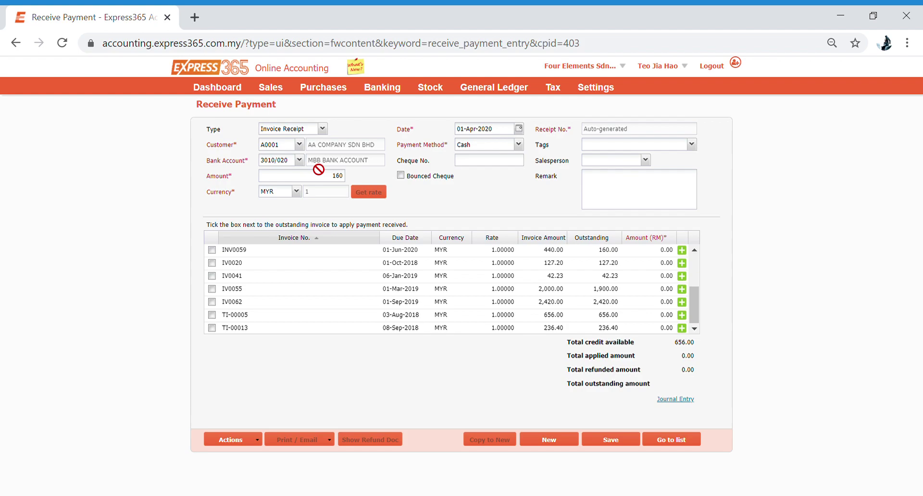
- Set the payment method to EFT, apply the received payment to invoice INV0059 and save the receipt
double_click(337, 180)
left_click(519, 145)
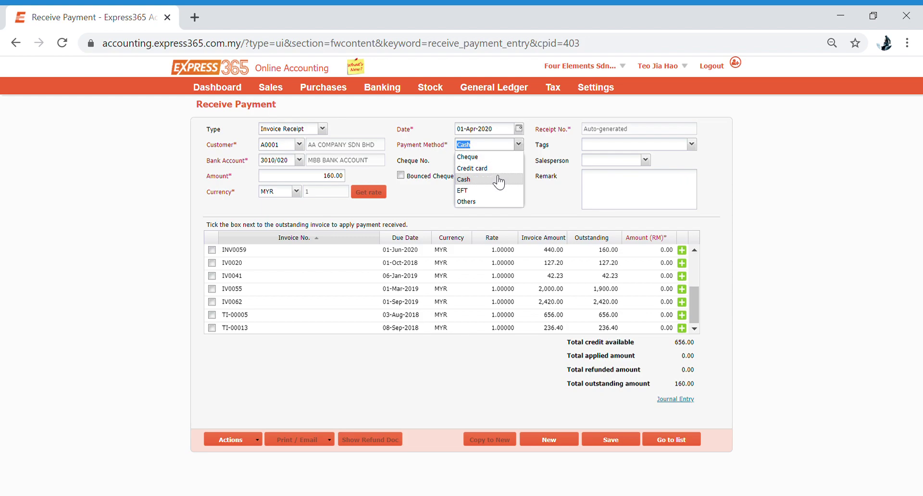
left_click(488, 190)
left_click(490, 171)
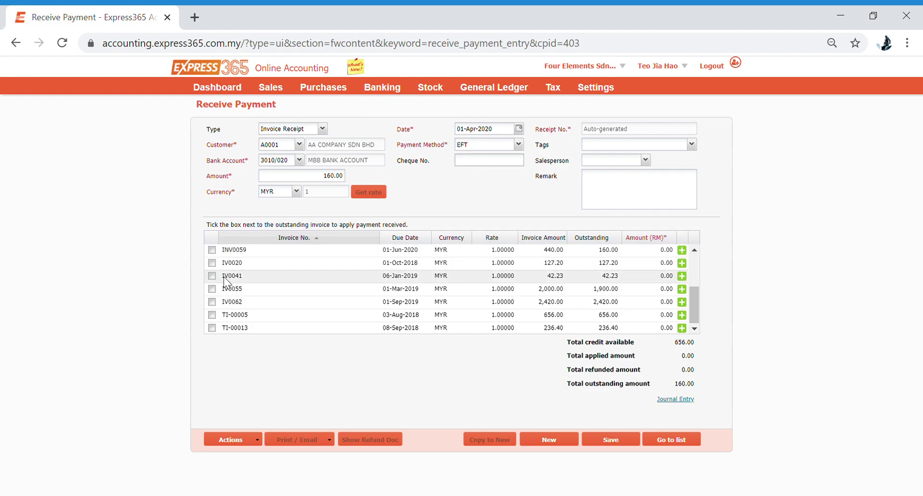
left_click(213, 250)
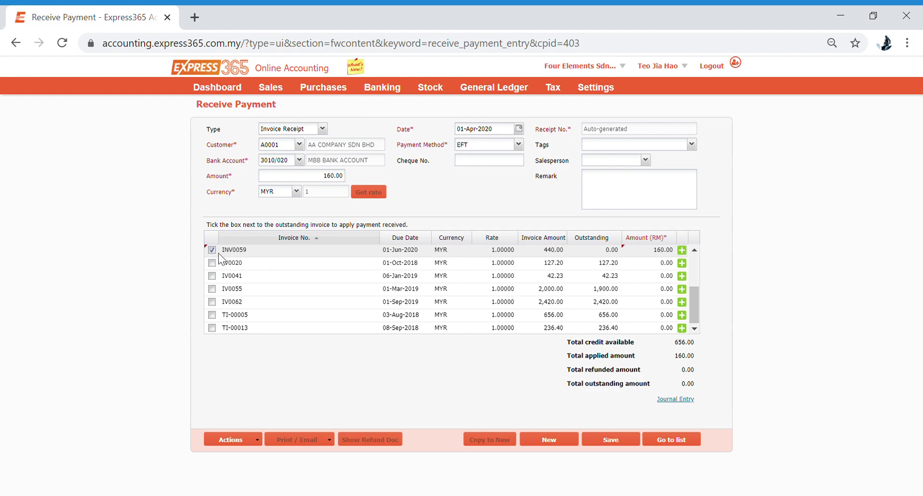
left_click(597, 440)
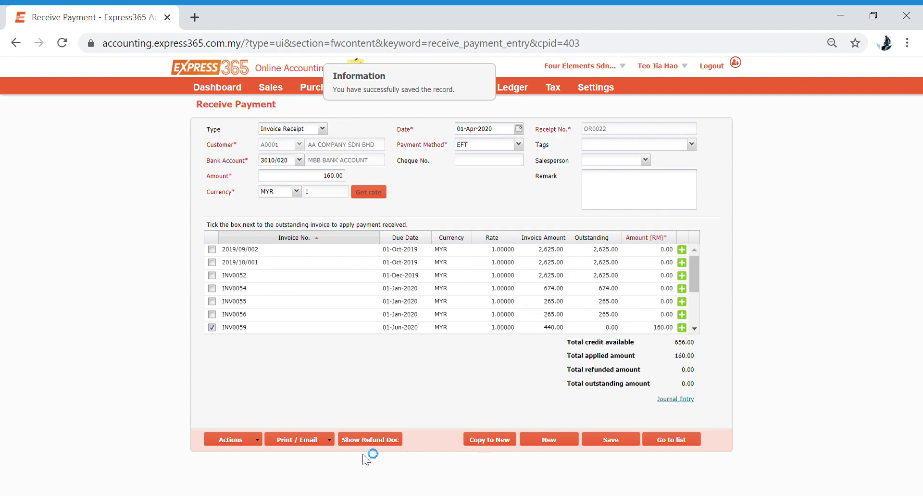
- Print the saved receipt, look through the downloaded Receipt form.pdf and close it
left_click(303, 439)
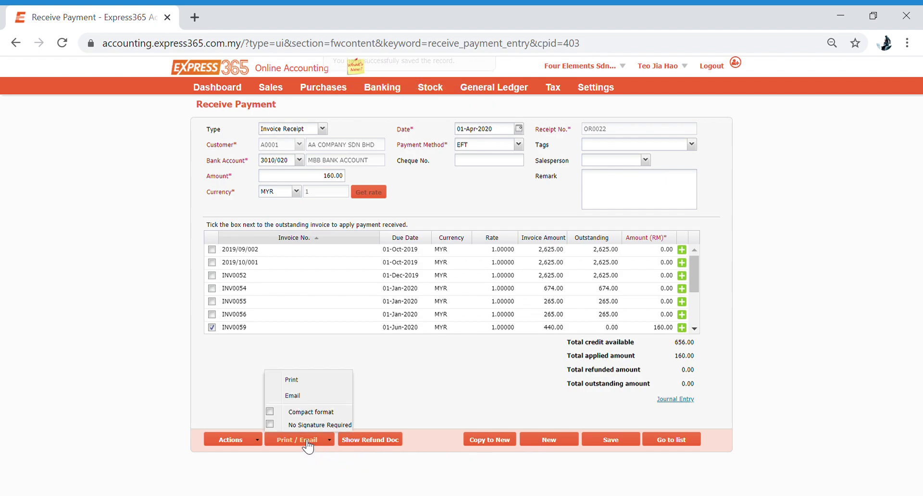
left_click(302, 395)
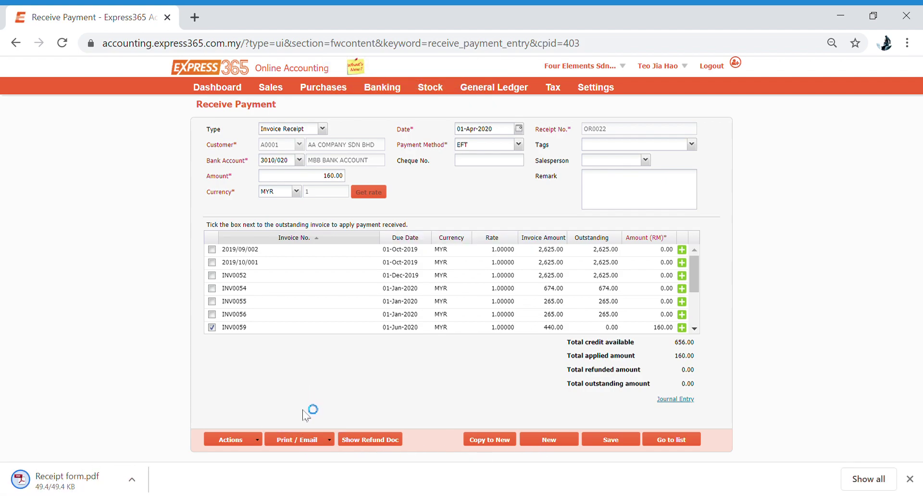
left_click(119, 489)
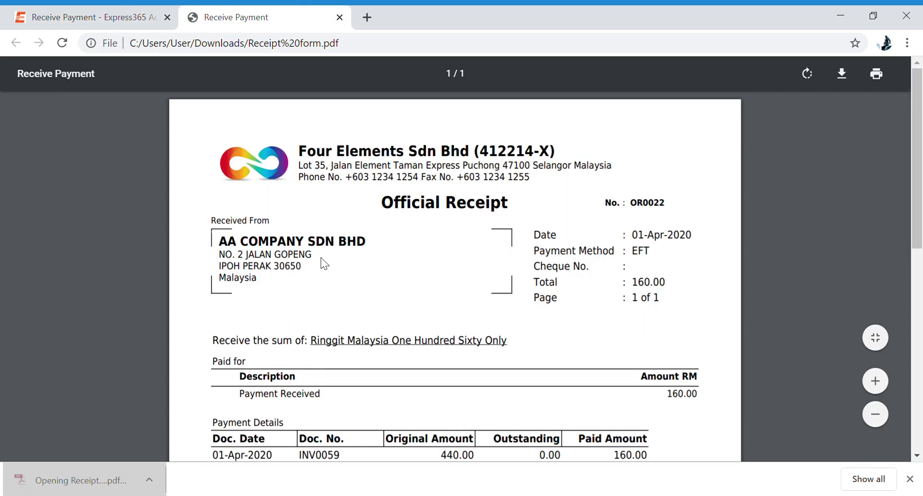
scroll(398, 309, "down", 3)
scroll(403, 315, "down", 3)
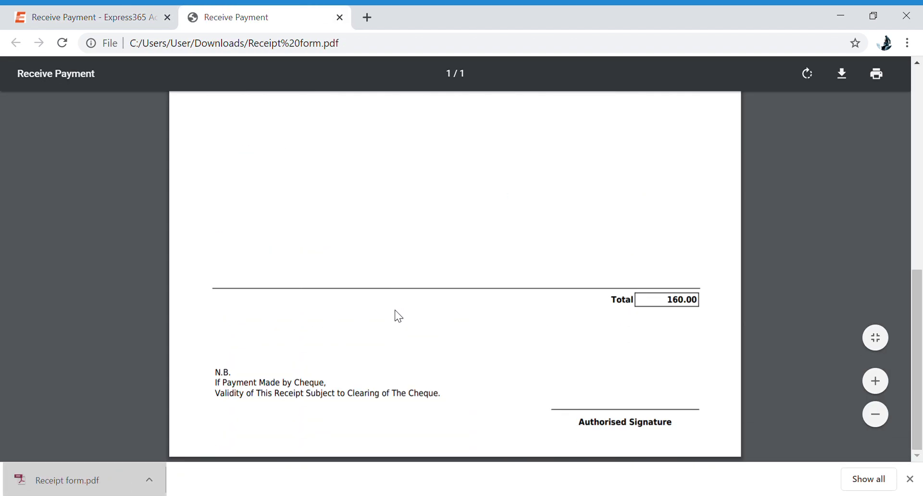
scroll(396, 315, "up", 6)
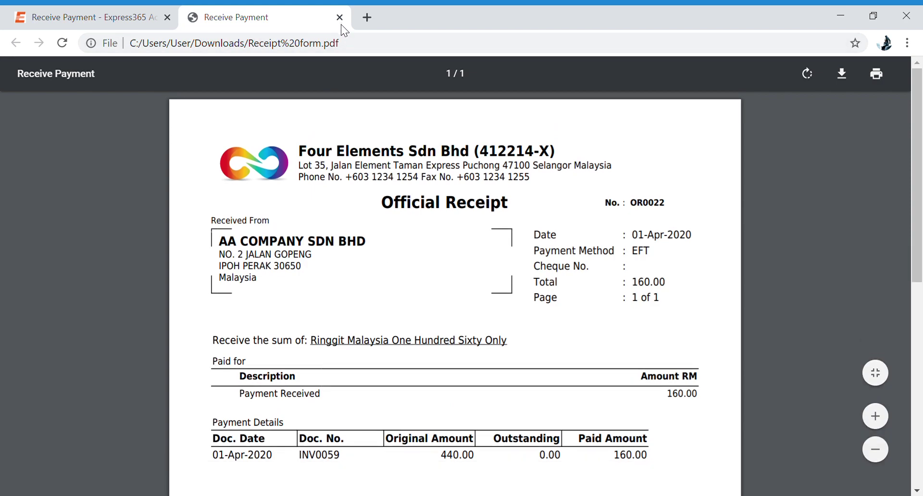
left_click(340, 17)
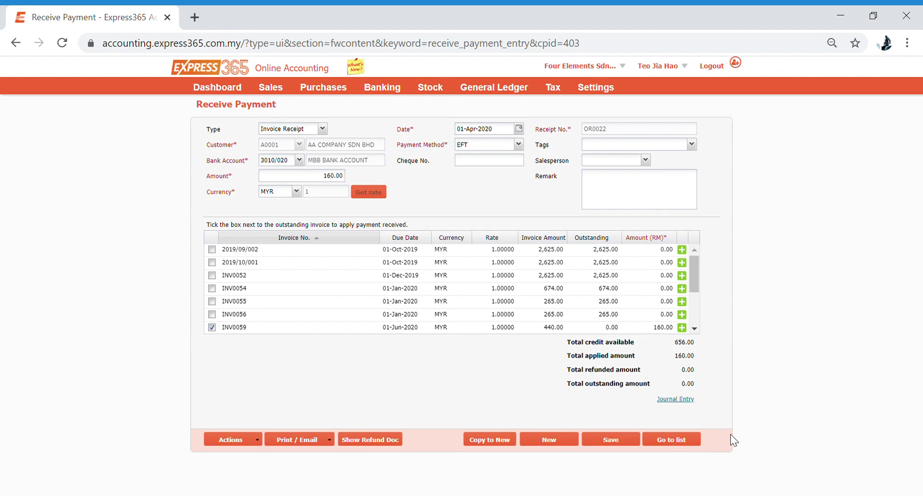
- Return to the list of payments received and open the Customer Statement report
left_click(702, 437)
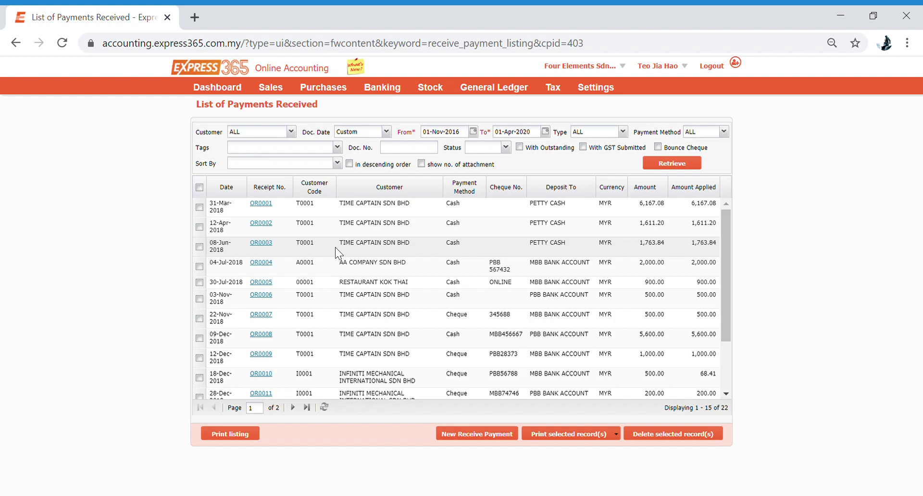
mouse_move(270, 88)
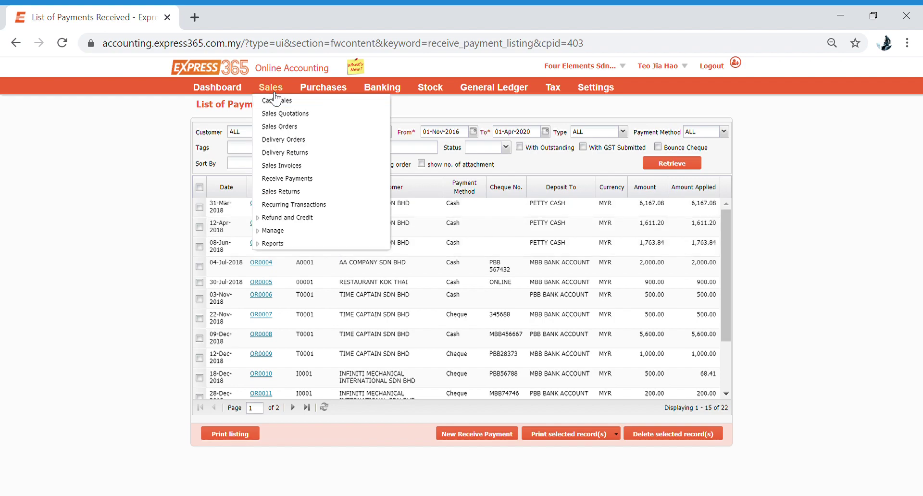
left_click(302, 244)
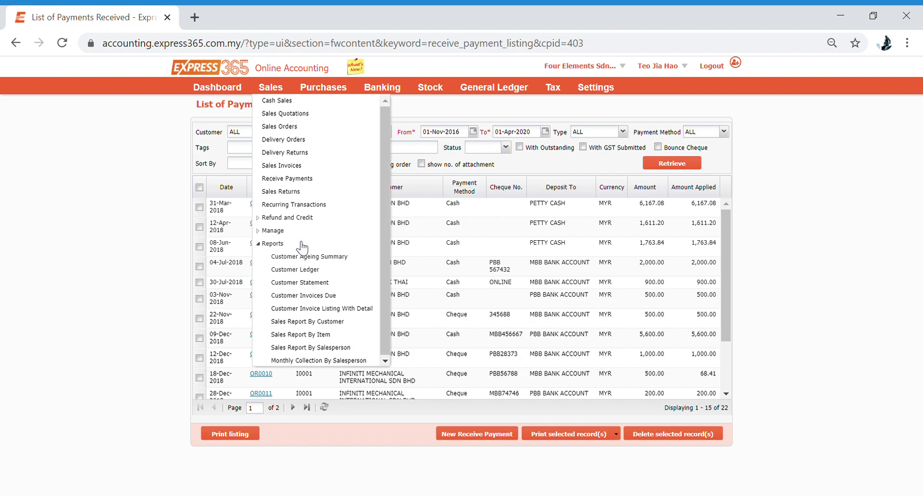
left_click(331, 283)
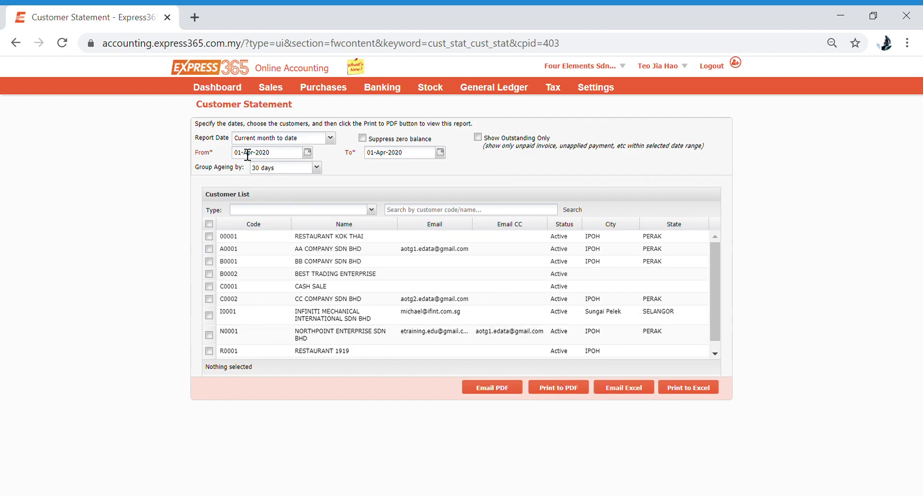
- Print AA COMPANY SDN BHD's customer statement to PDF for the period starting 01-Jan-2020
left_click(307, 153)
left_click(246, 168)
left_click(245, 169)
left_click(245, 169)
left_click(284, 192)
left_click(215, 248)
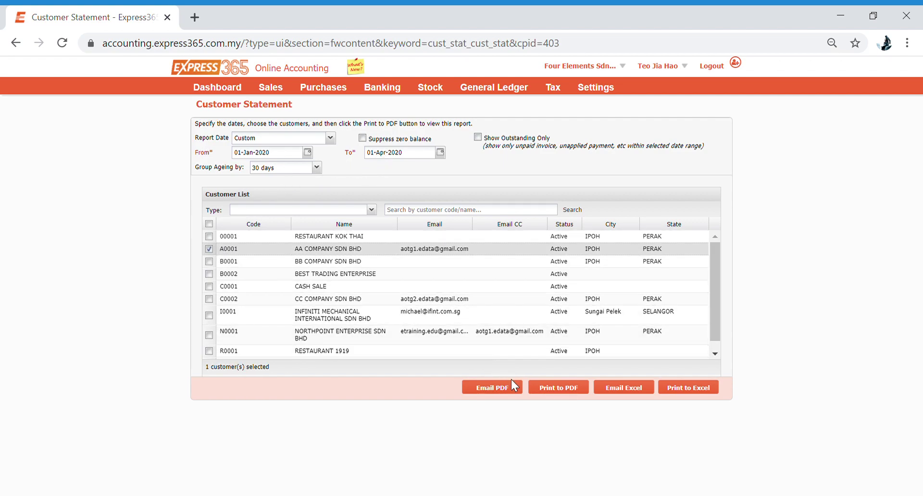
left_click(542, 394)
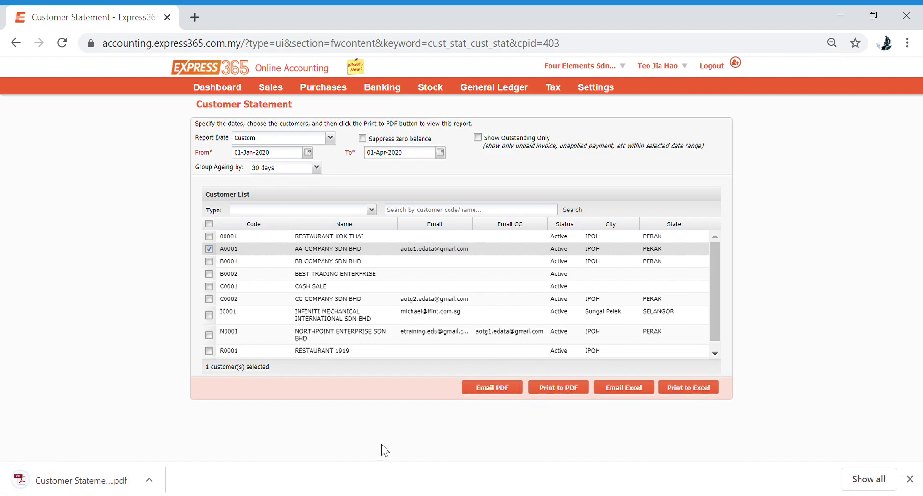
- Open the downloaded customer statement, examine its MYR transactions and balance due, and close it
left_click(119, 471)
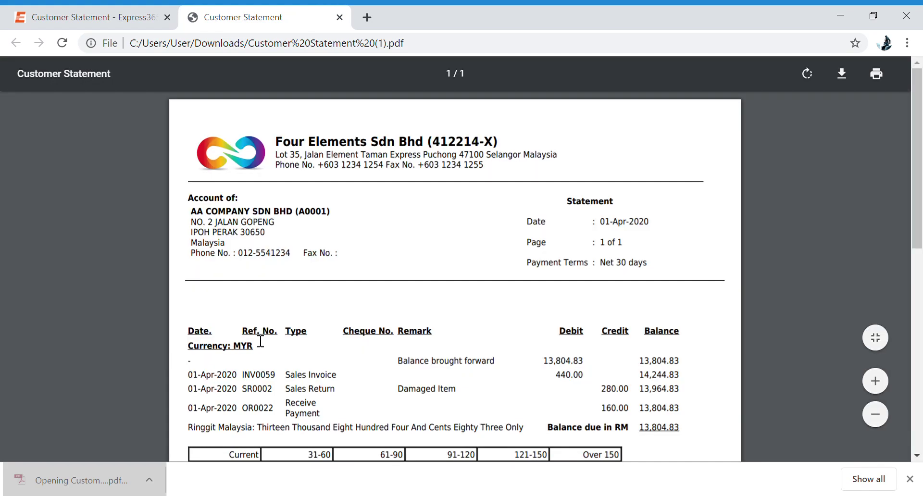
scroll(305, 354, "down", 3)
scroll(305, 353, "down", 5)
scroll(304, 354, "up", 7)
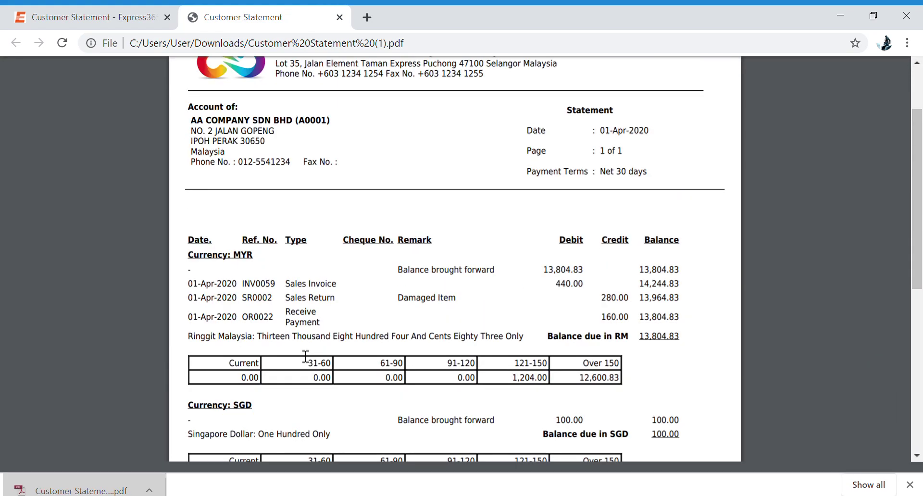
left_click_drag(207, 330, 690, 328)
left_click(690, 328)
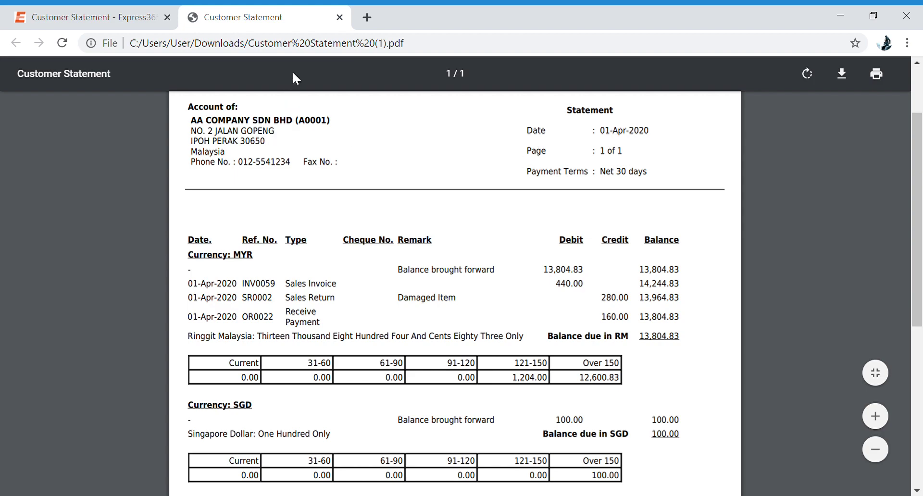
left_click(340, 18)
- Look over the available sales reports and go to the list of customers
mouse_move(271, 87)
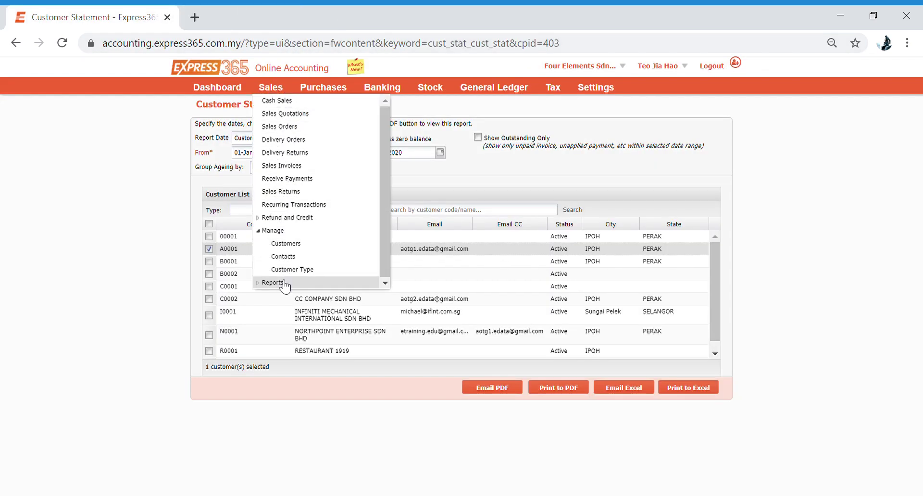
left_click(280, 283)
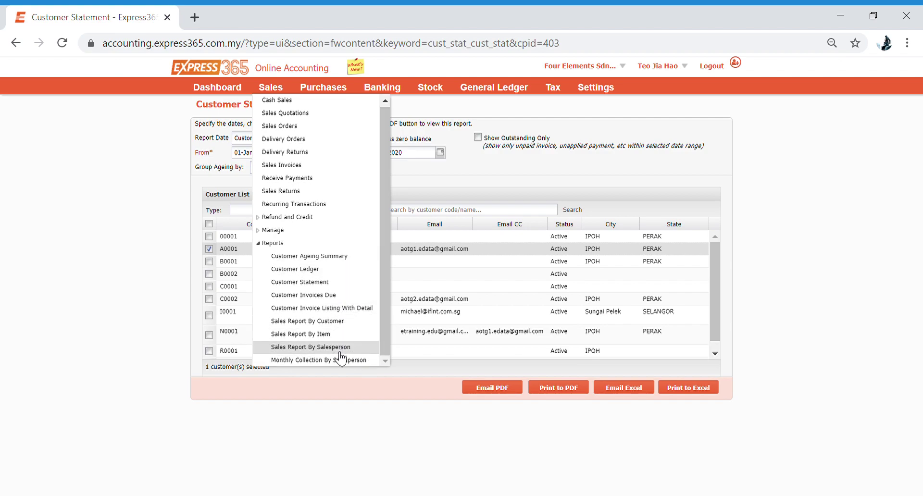
left_click(280, 231)
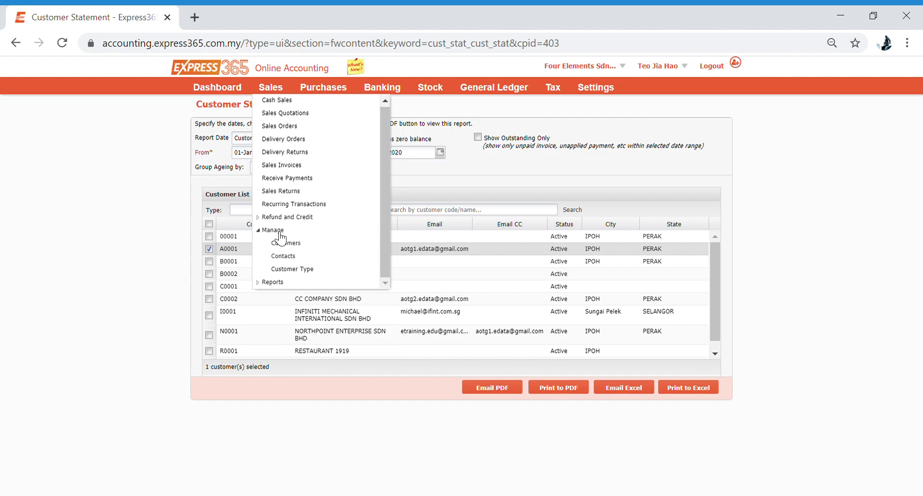
left_click(308, 243)
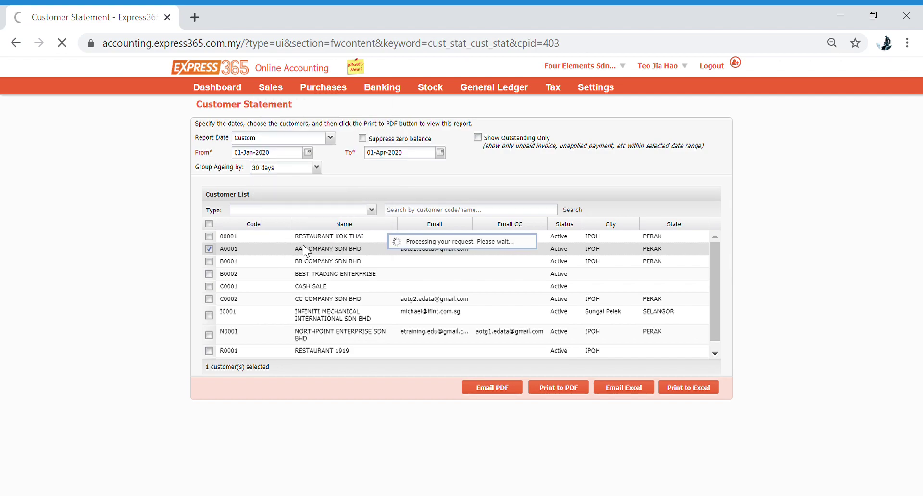
mouse_move(277, 89)
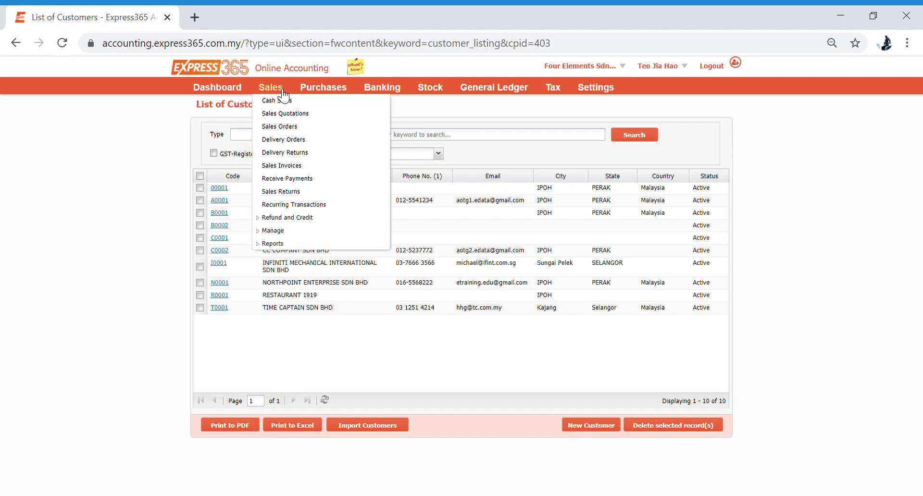
left_click(290, 232)
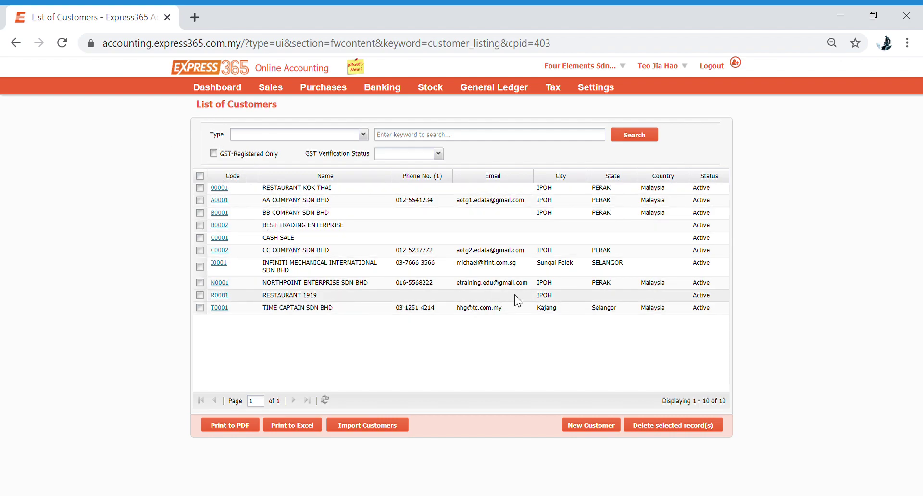
- Start a new customer named CC Company Sdn Bhd, generate its code and set the default payment term to Net 60 days
left_click(580, 426)
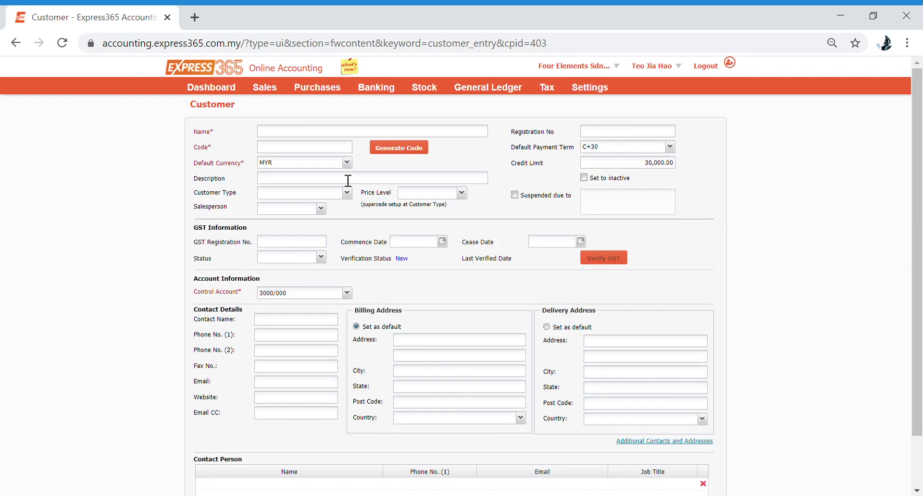
type("CC Company Sdn Bhd")
left_click(390, 148)
left_click(670, 147)
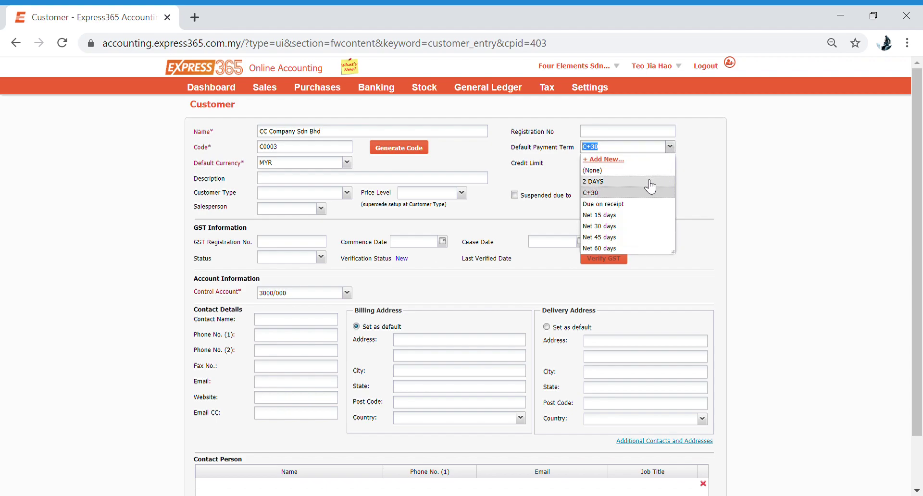
left_click(634, 248)
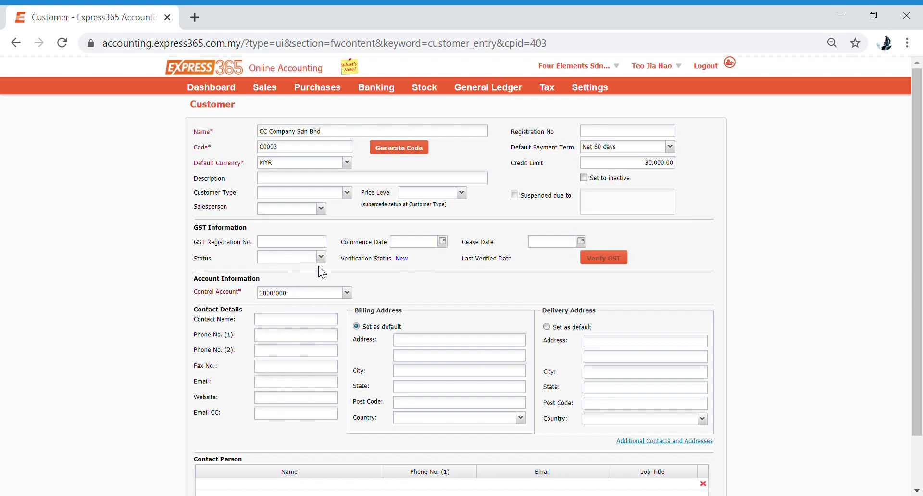
- Enter the new customer's contact name and first phone number, and save the customer record
scroll(318, 272, "down", 1)
left_click(302, 263)
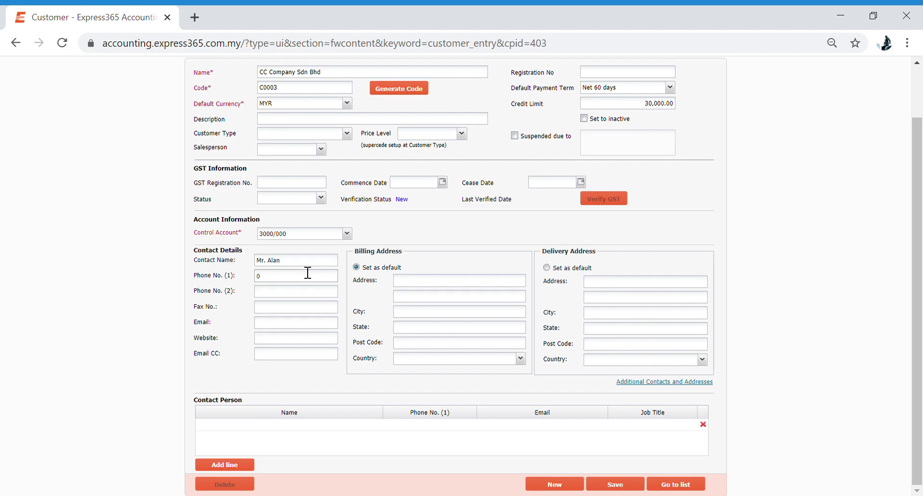
left_click(307, 273)
type("011-31")
left_click(618, 484)
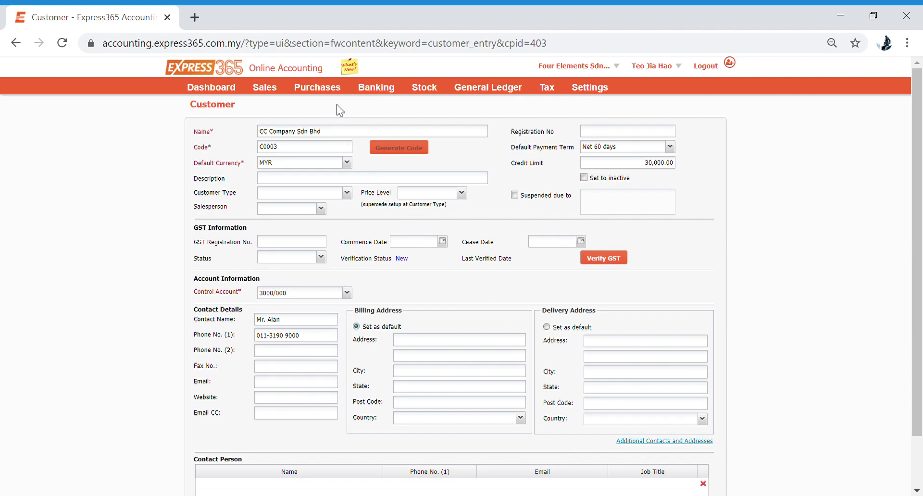
- Start a new sales quotation, view the quick-add form for a new customer and cancel it
mouse_move(272, 88)
left_click(285, 113)
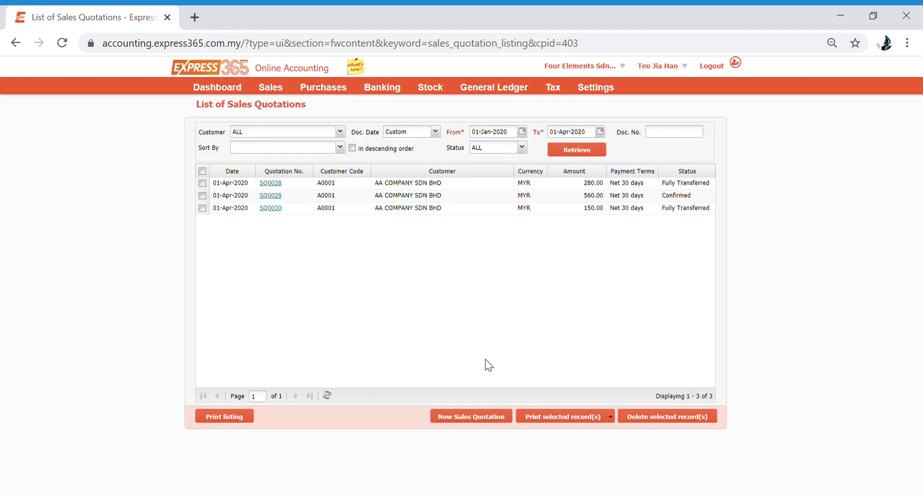
left_click(474, 418)
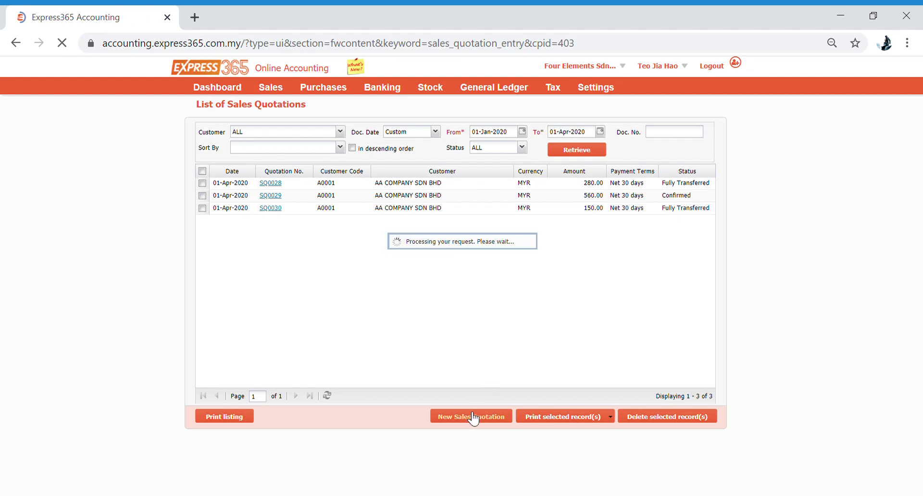
left_click(299, 128)
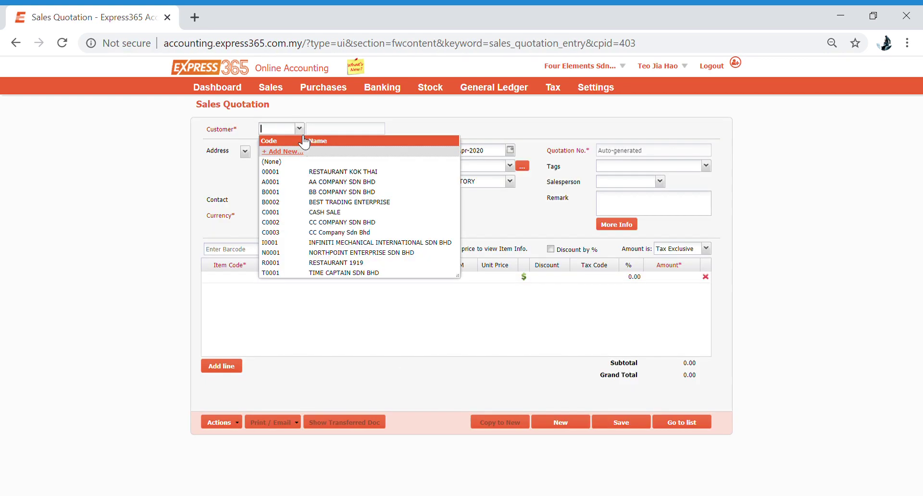
left_click(292, 150)
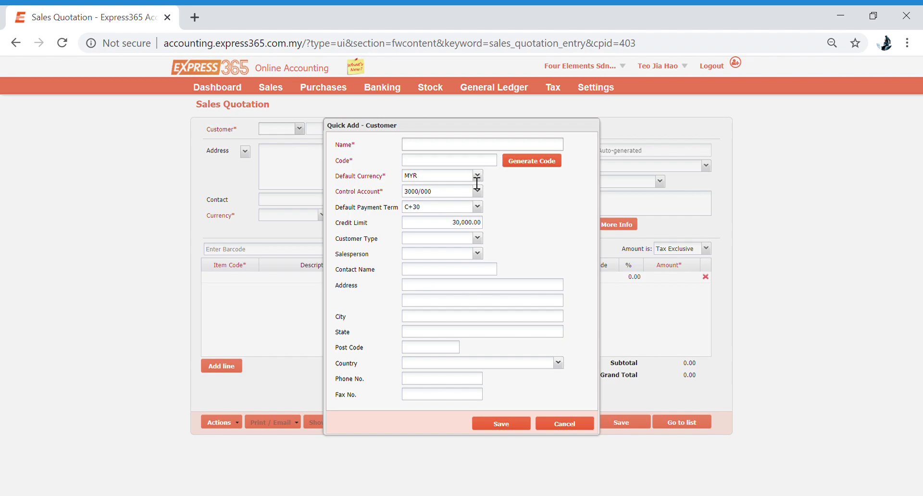
left_click(570, 419)
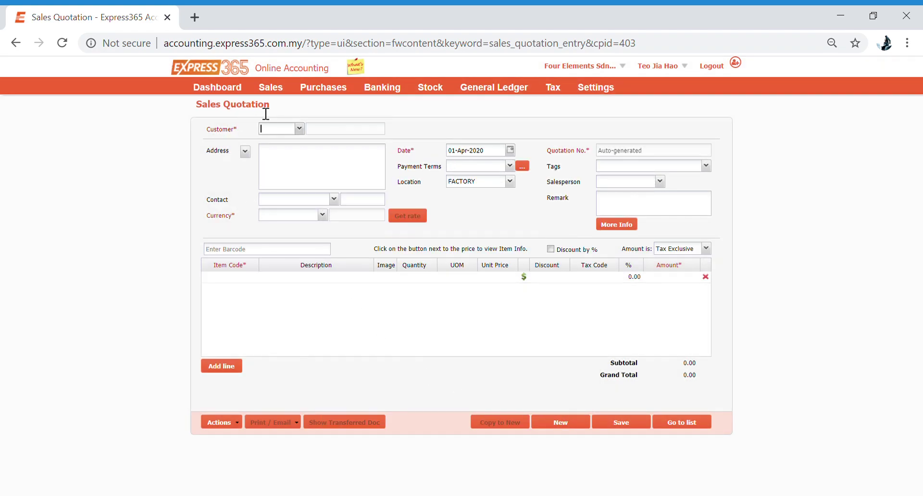
mouse_move(272, 89)
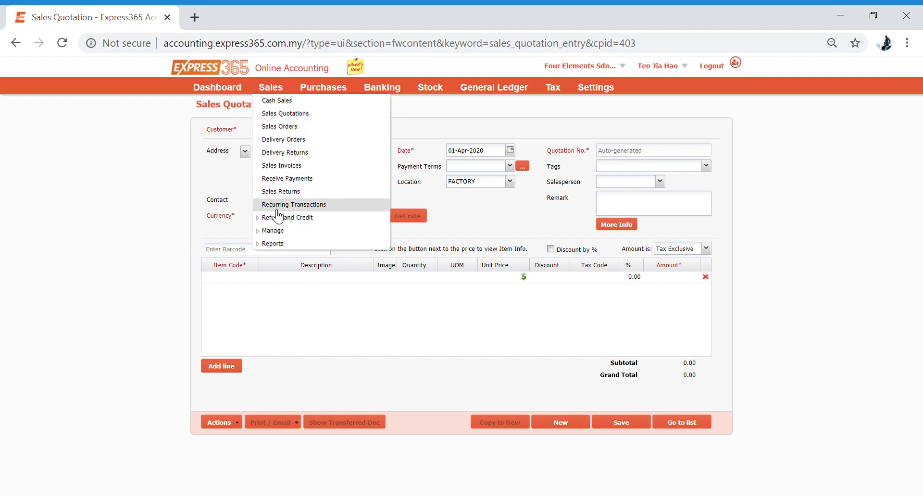